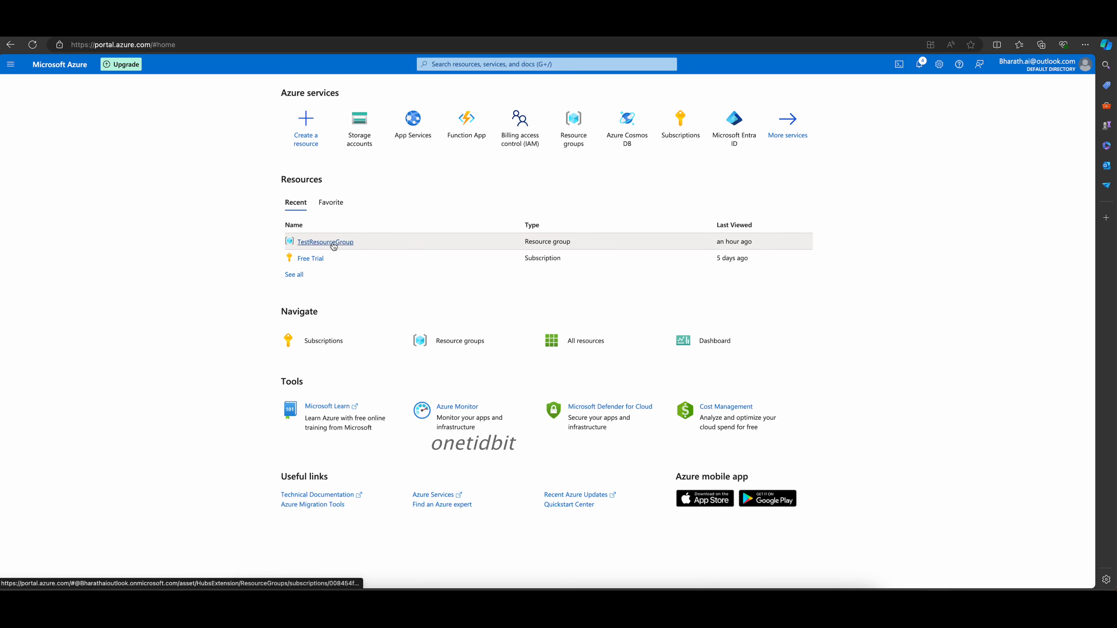
Check the contents of TestResourceGroup and return to the portal home page.
left_click(333, 243)
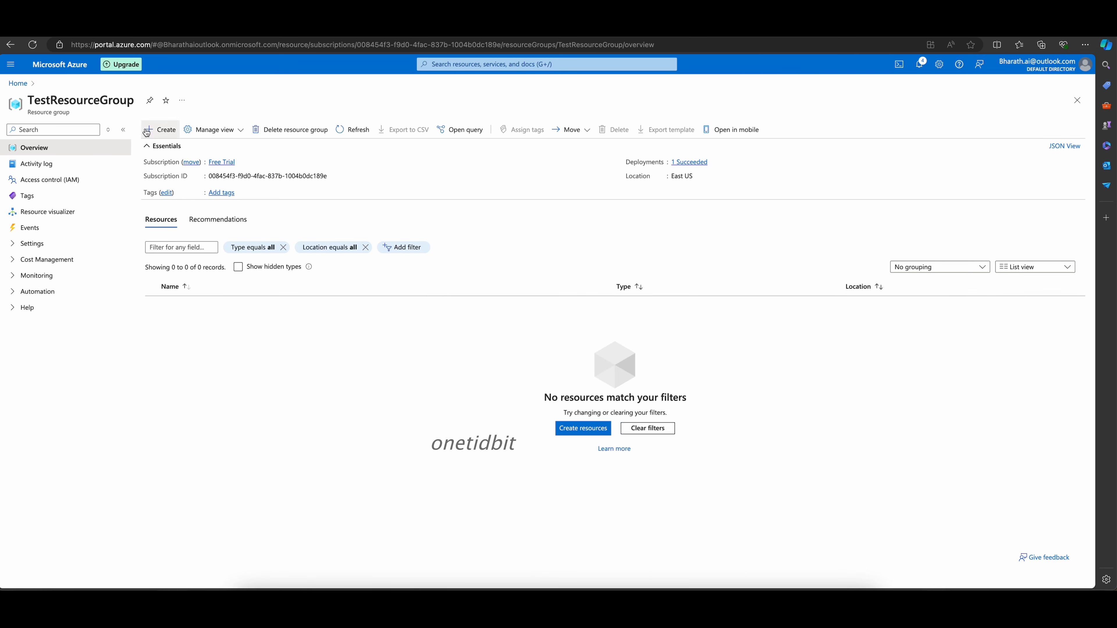
left_click(11, 44)
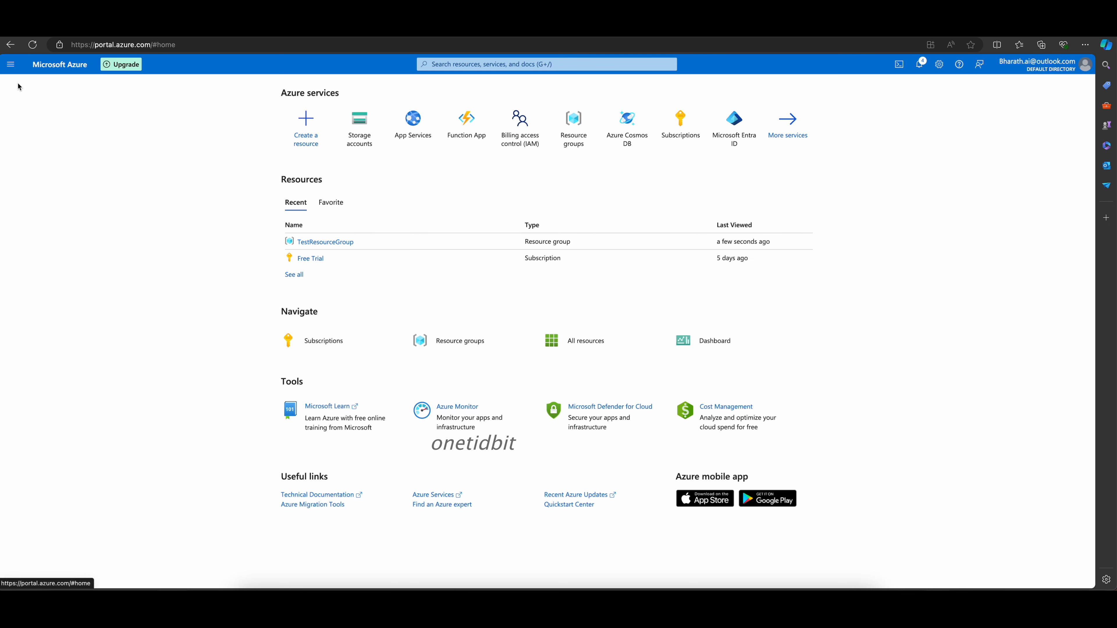
Go to the list of storage accounts and start creating a new storage account.
mouse_move(360, 136)
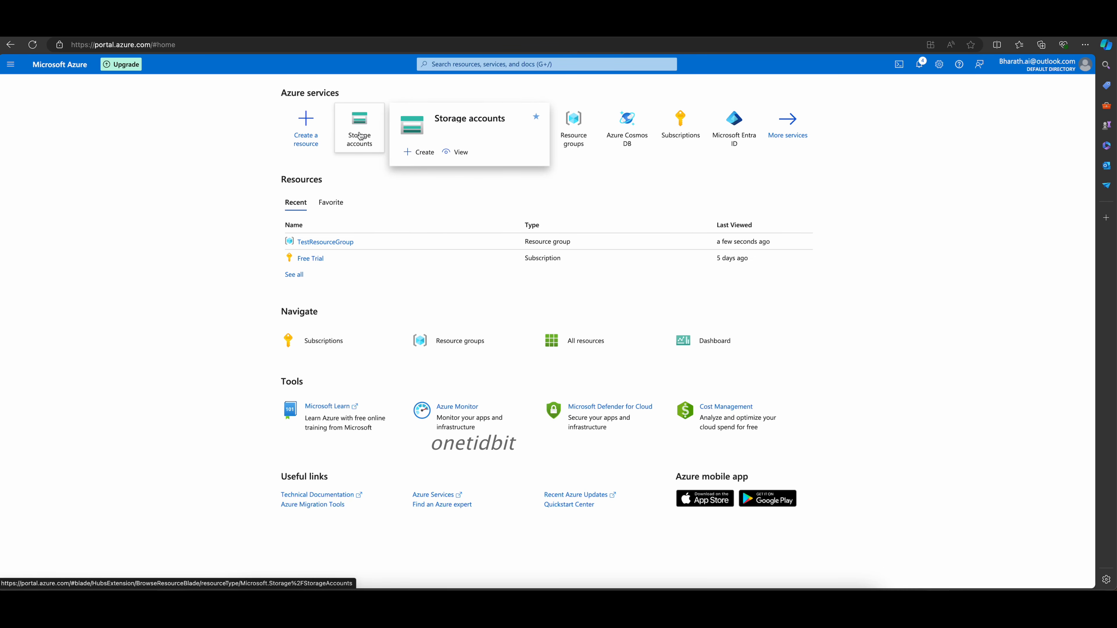
left_click(11, 67)
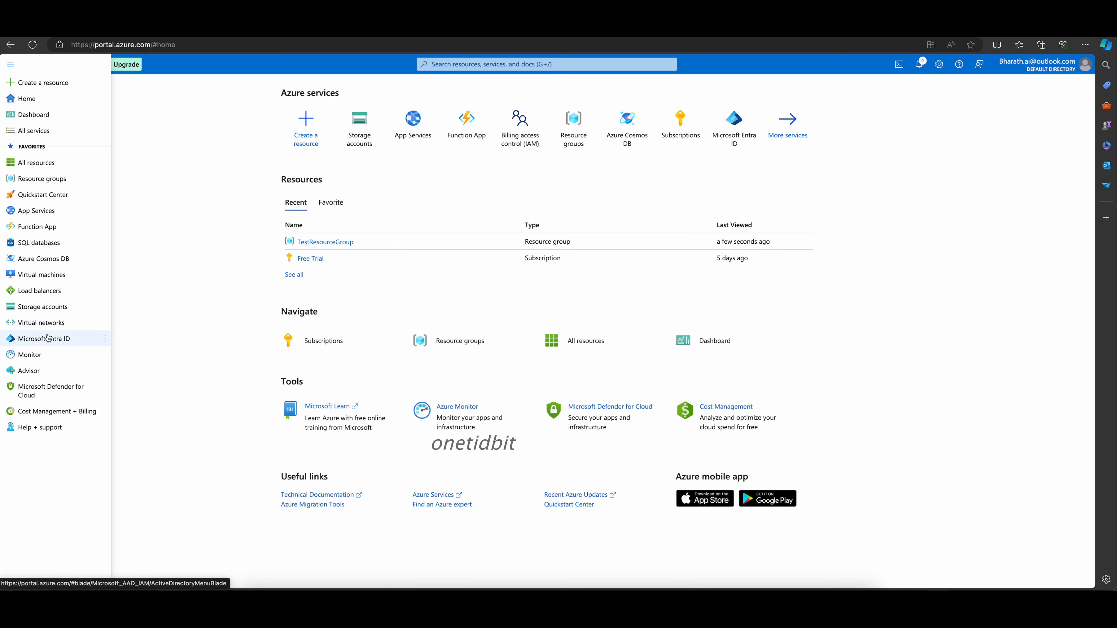
left_click(39, 310)
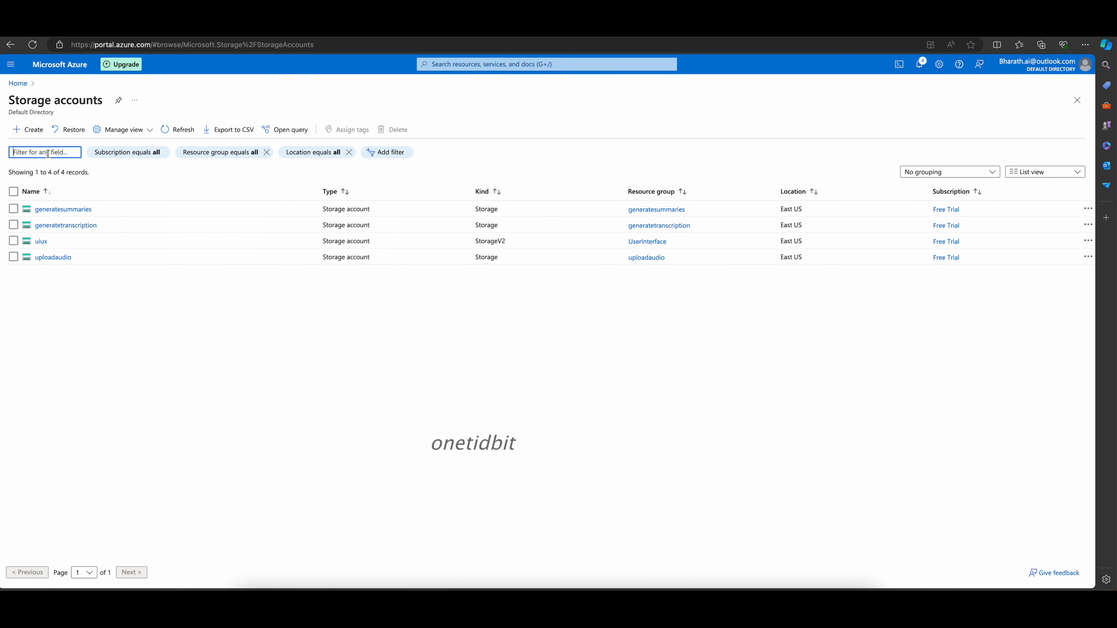
left_click(35, 131)
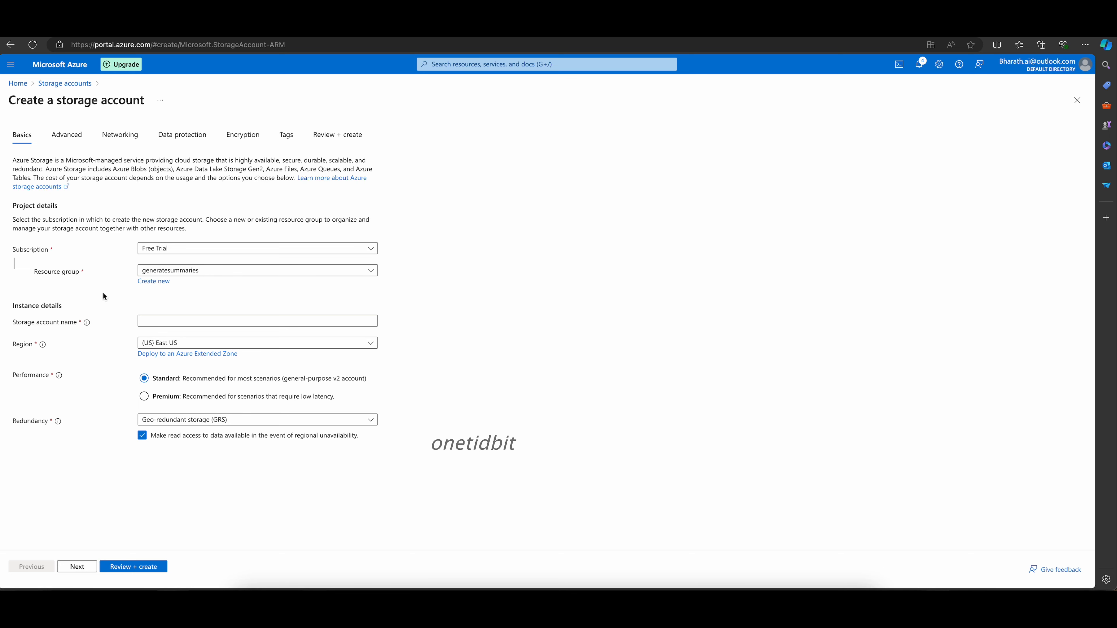
Assign the new storage account to TestResourceGroup and name it teststorage111.
left_click(371, 271)
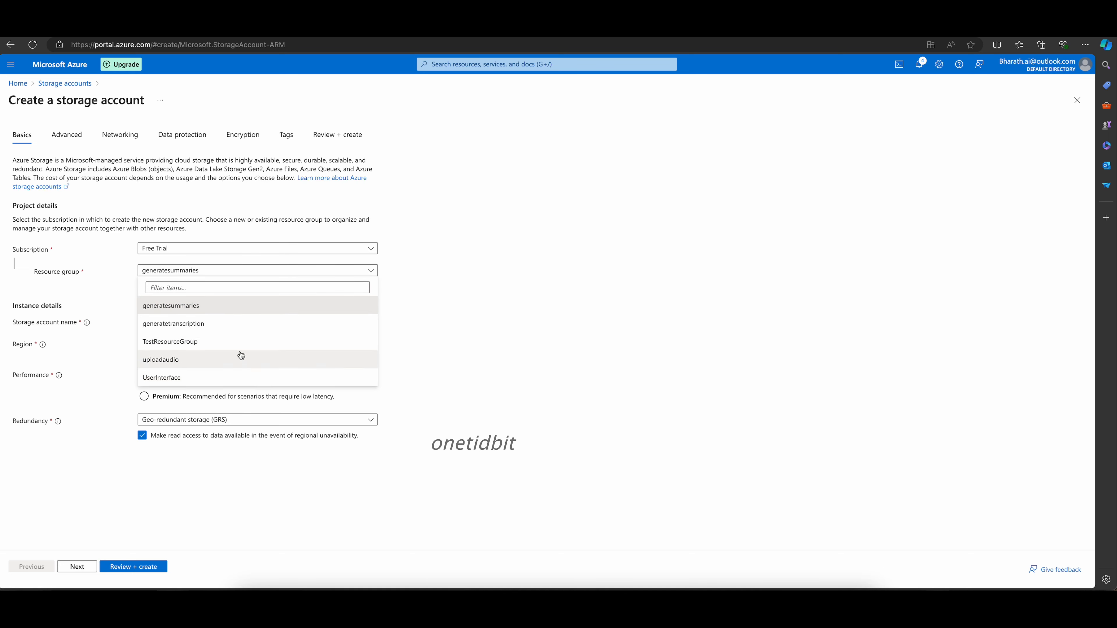
left_click(170, 345)
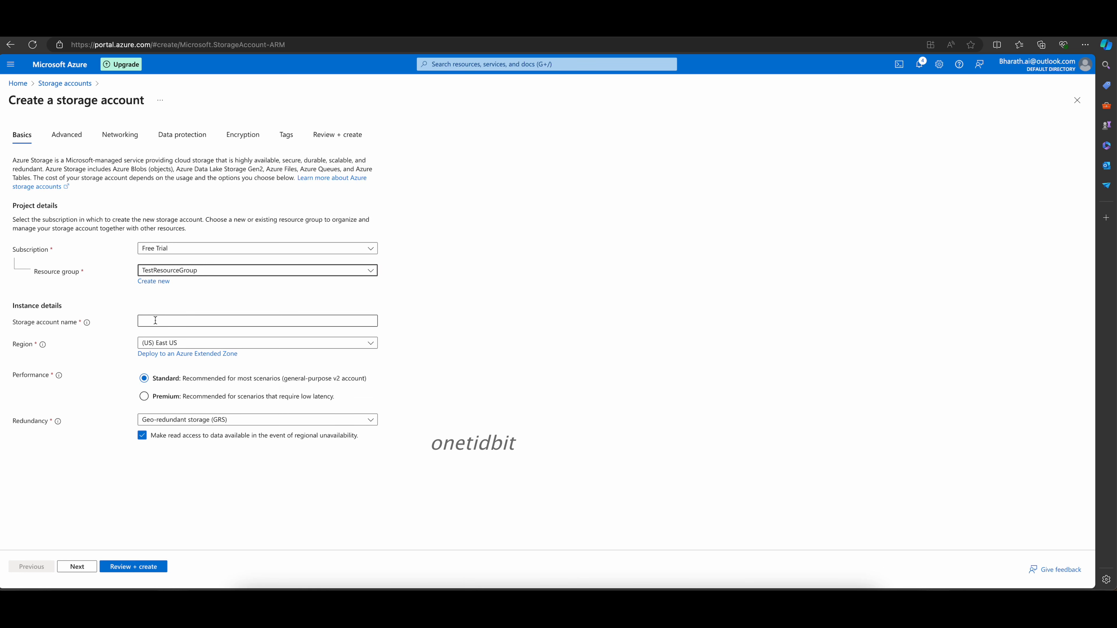
left_click(155, 321)
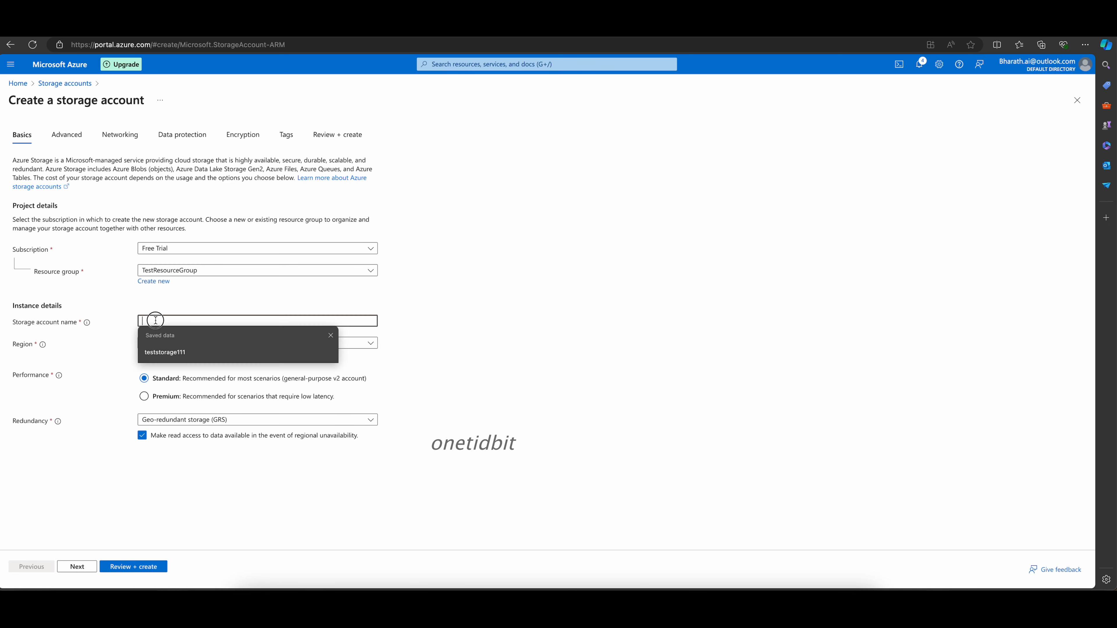
type("T")
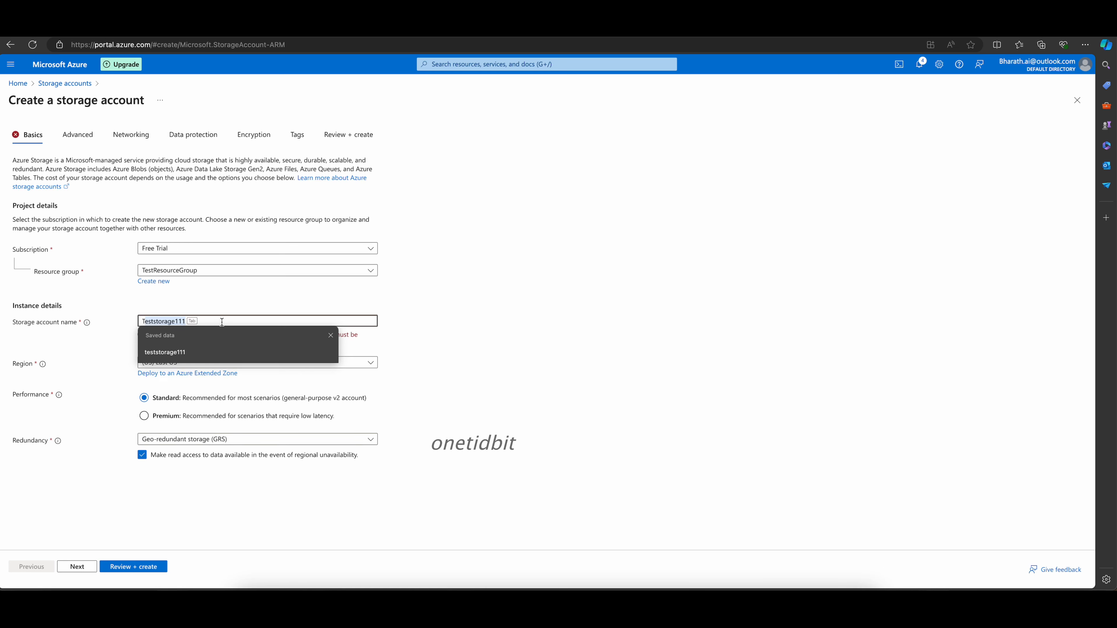
left_click(513, 334)
left_click(306, 320)
left_click(230, 321)
left_click(176, 332)
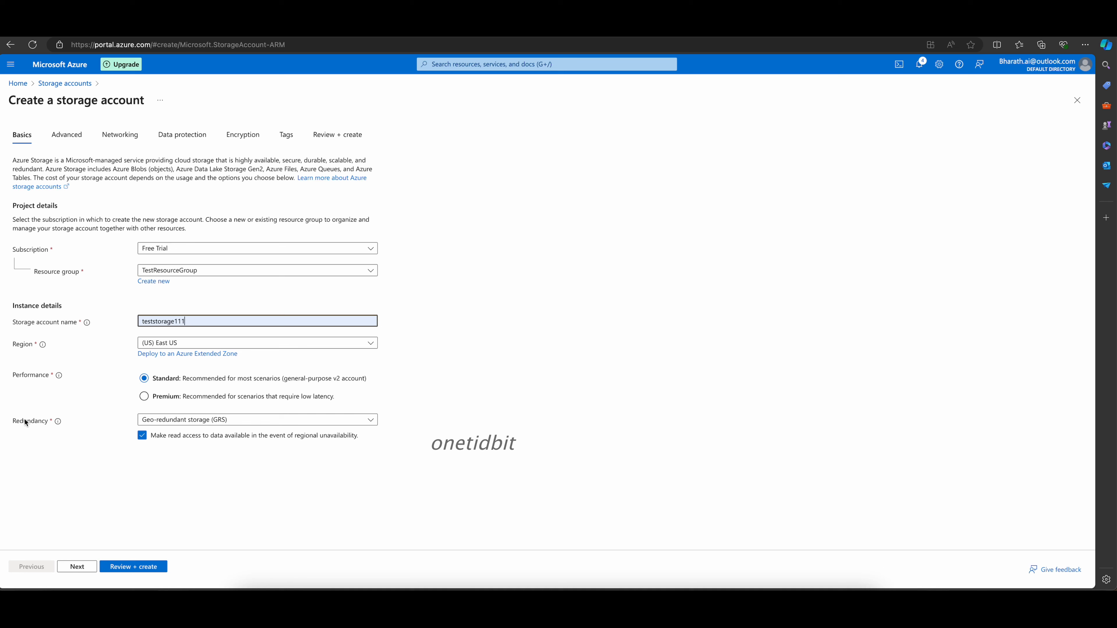
Set the redundancy to Locally-redundant storage (LRS) and continue to the advanced settings.
left_click(372, 421)
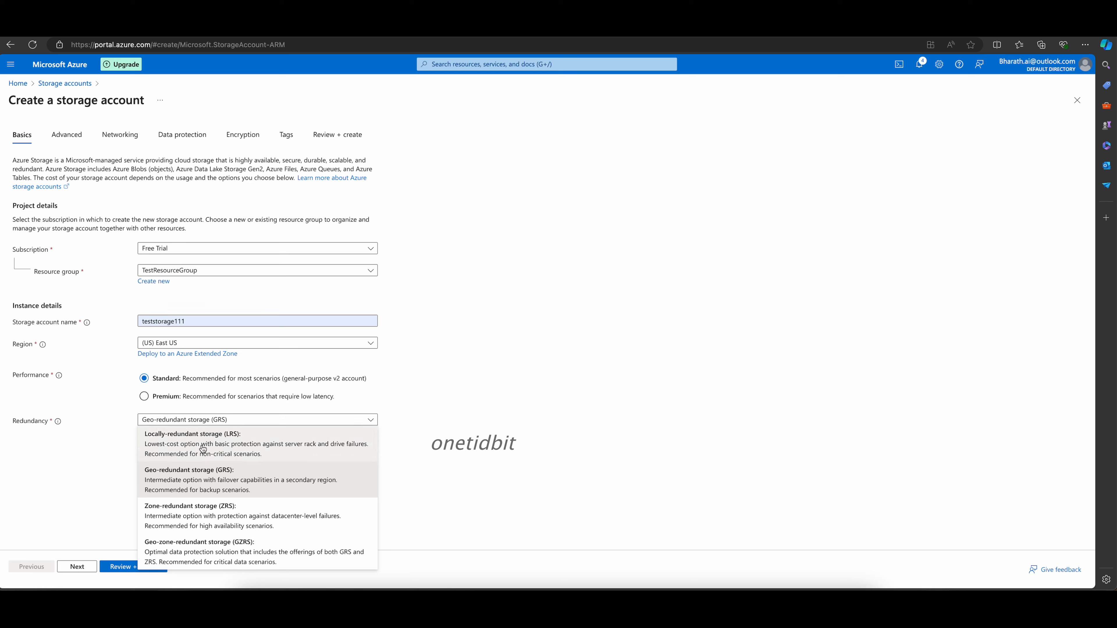
left_click(253, 447)
left_click(75, 567)
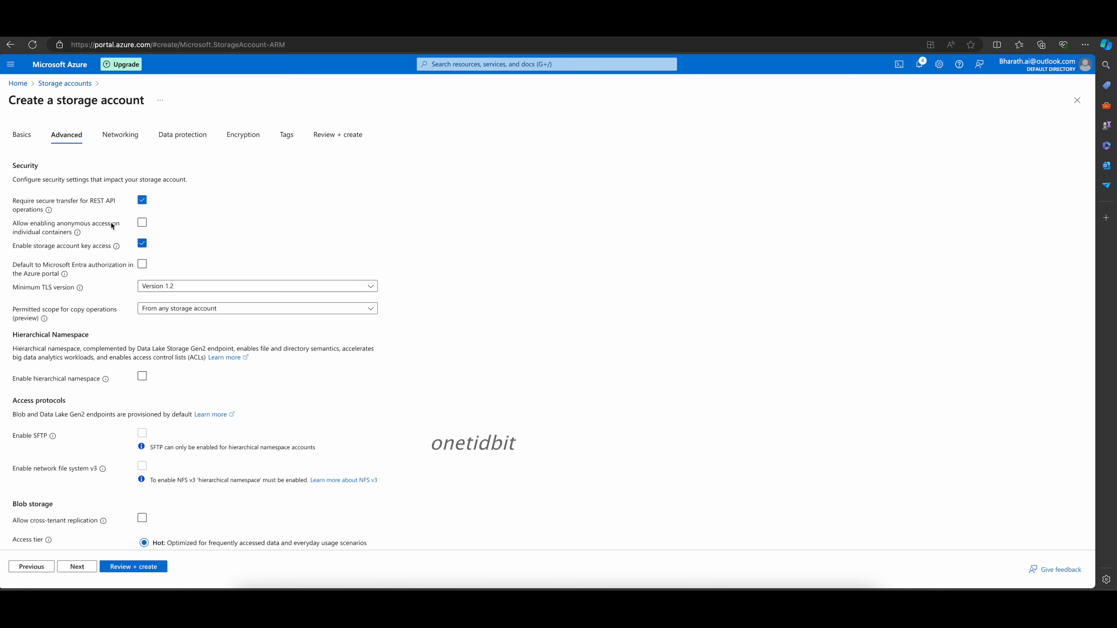
Go through the advanced, networking, data protection, encryption and tags settings, accepting the defaults, and proceed to the final review.
scroll(79, 227, "down", 2)
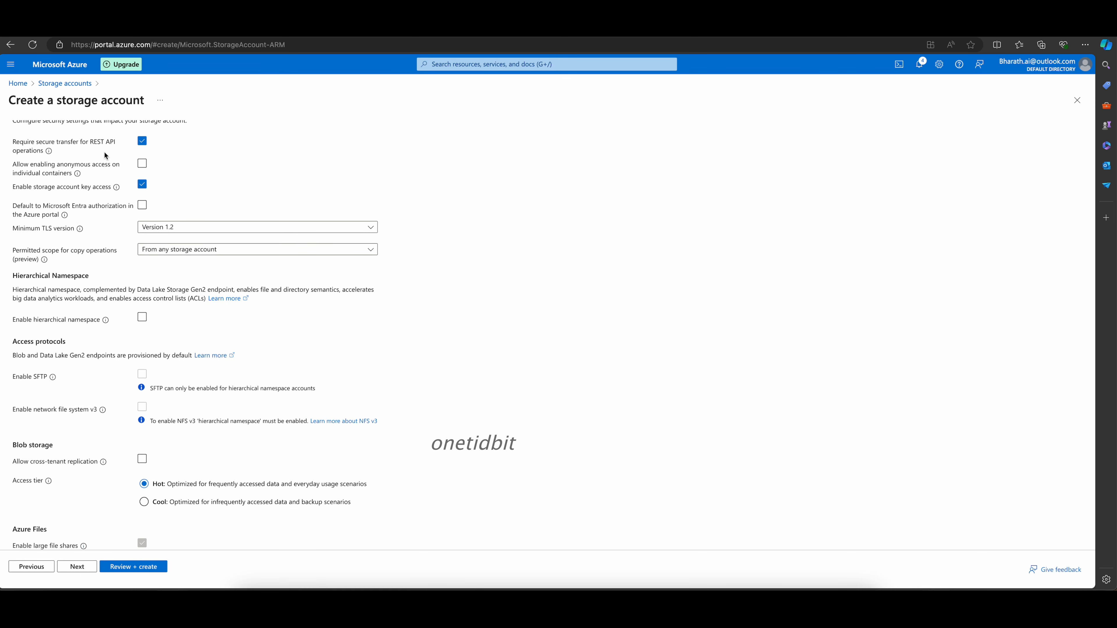
scroll(108, 269, "down", 1)
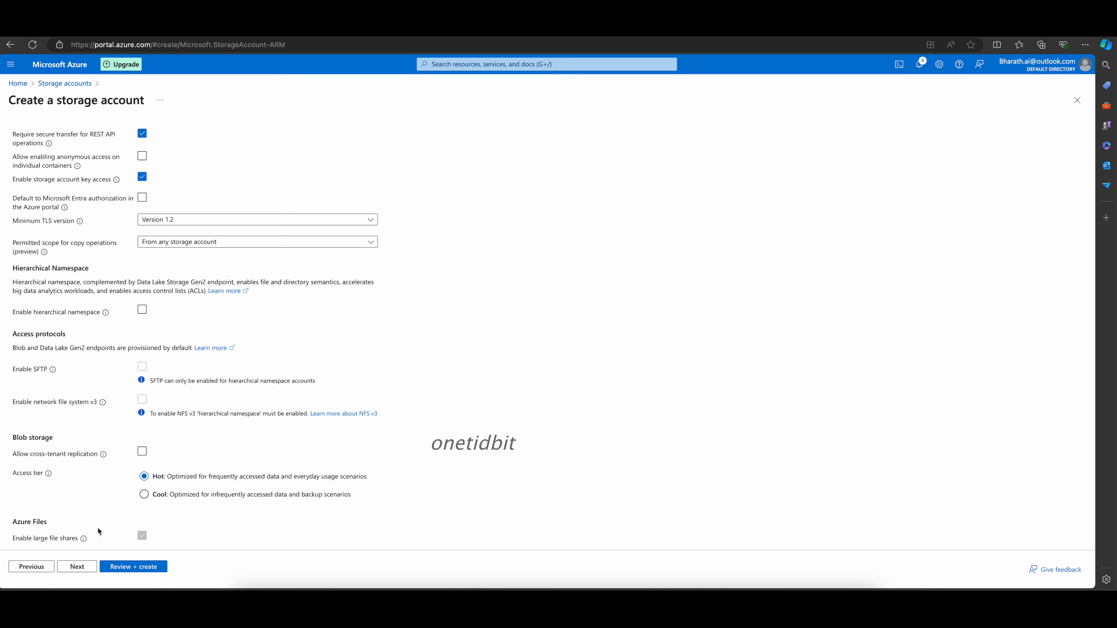
left_click(77, 567)
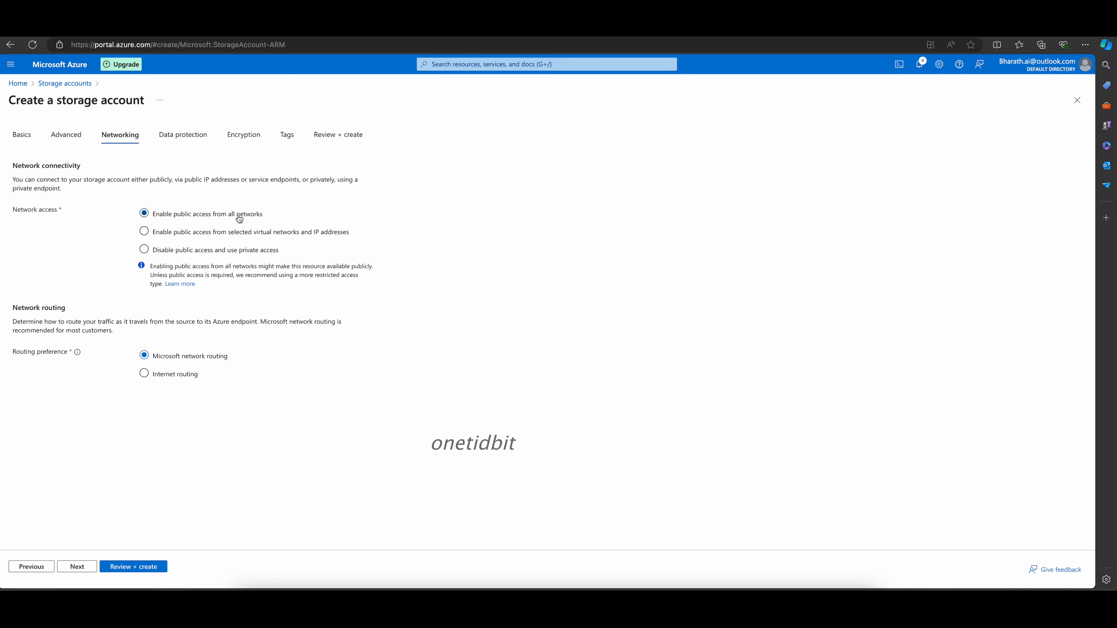
left_click(77, 567)
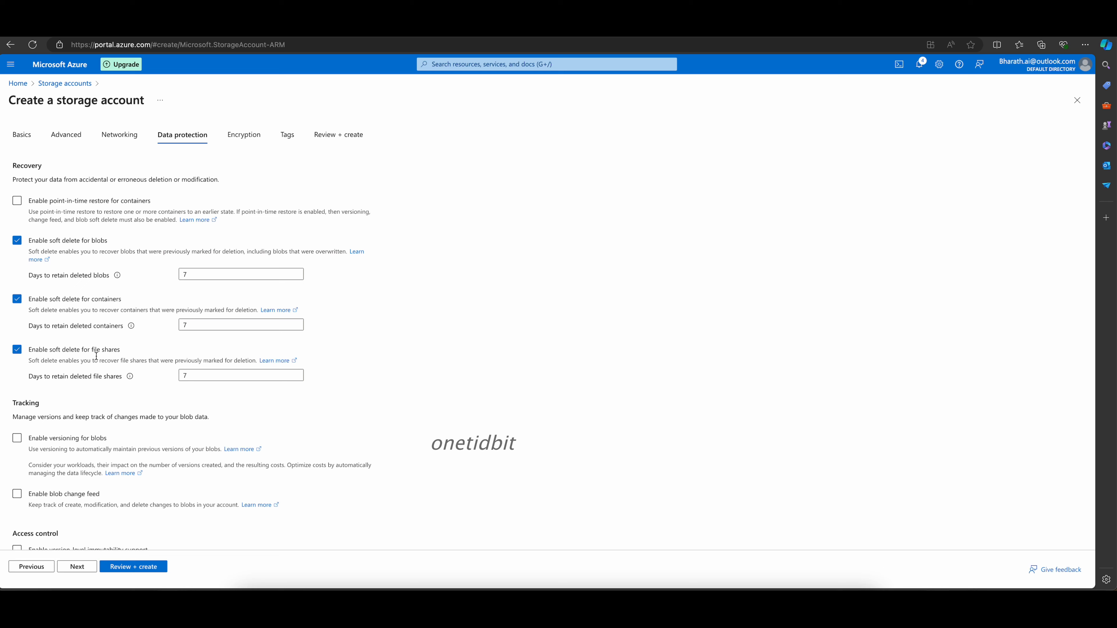
scroll(96, 356, "down", 1)
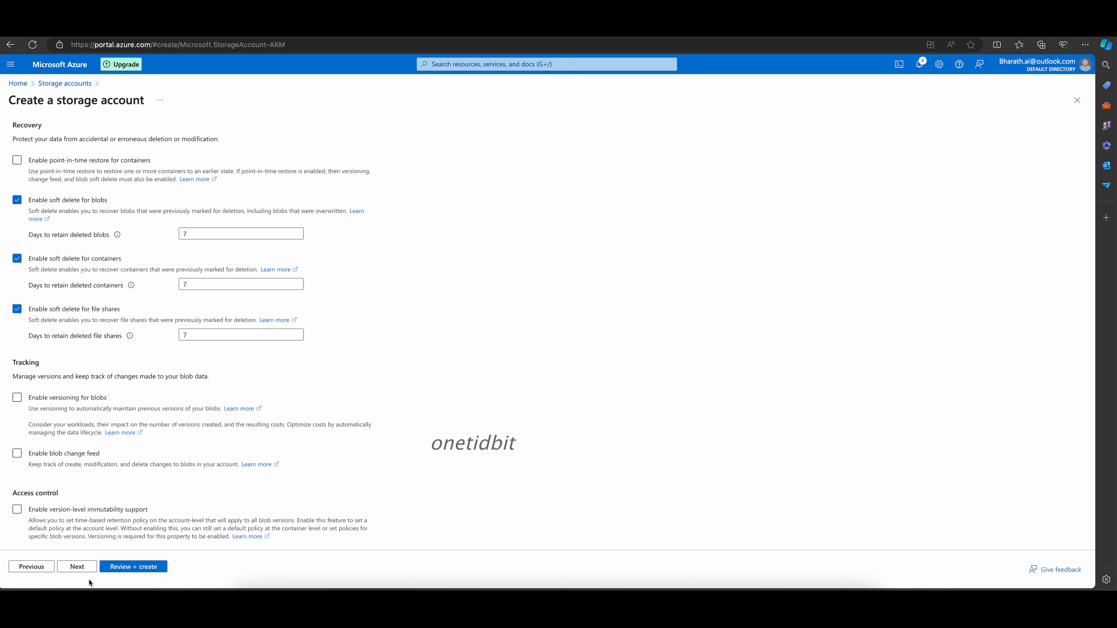
left_click(77, 567)
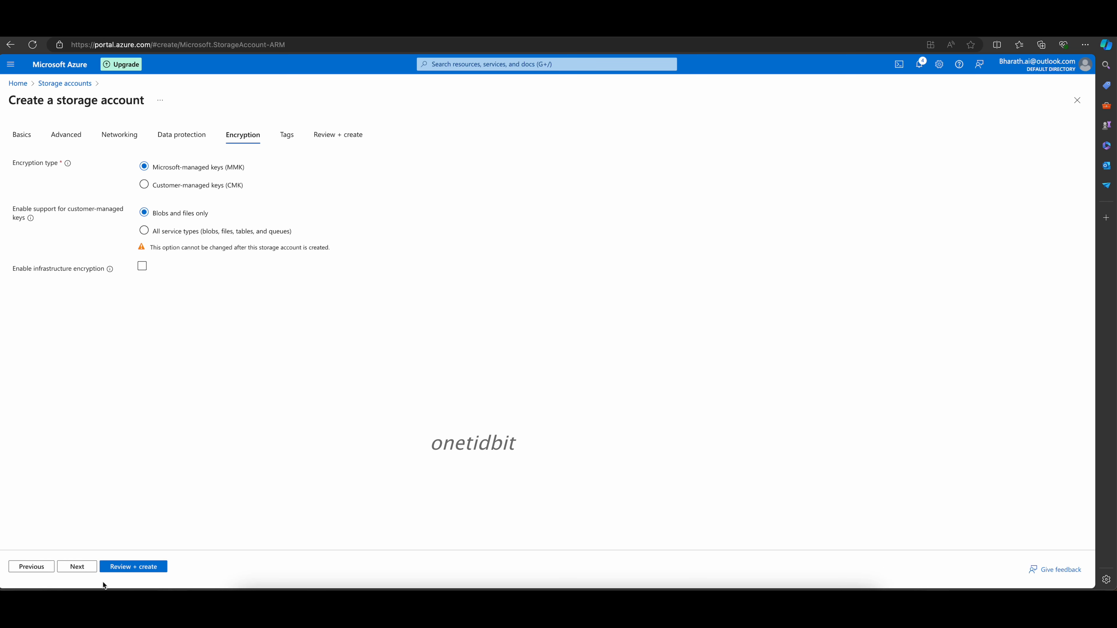
left_click(77, 567)
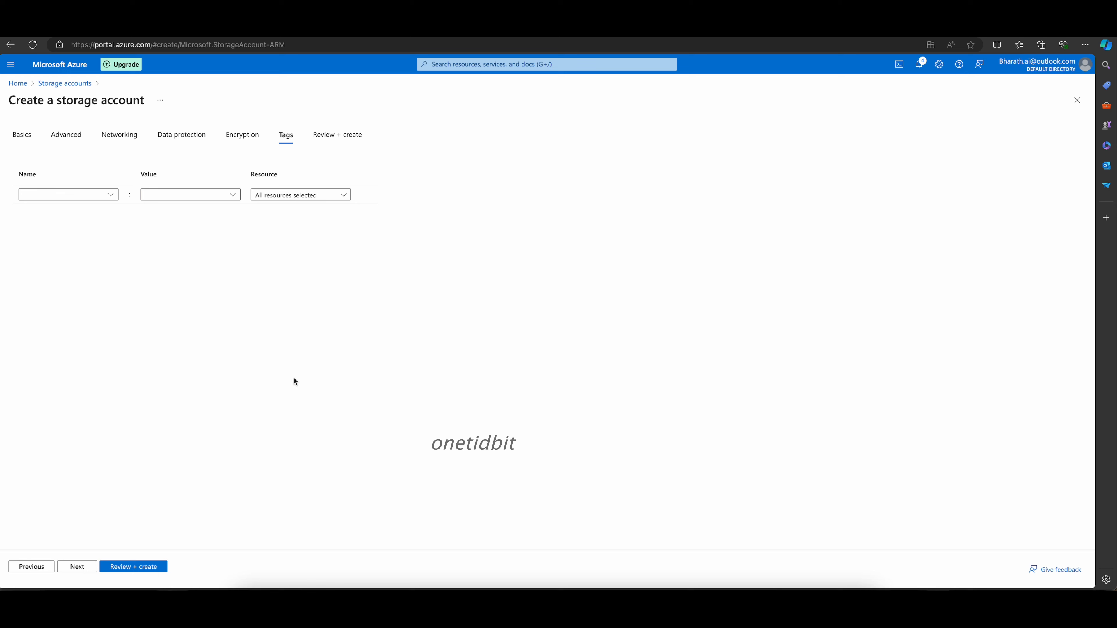
left_click(78, 568)
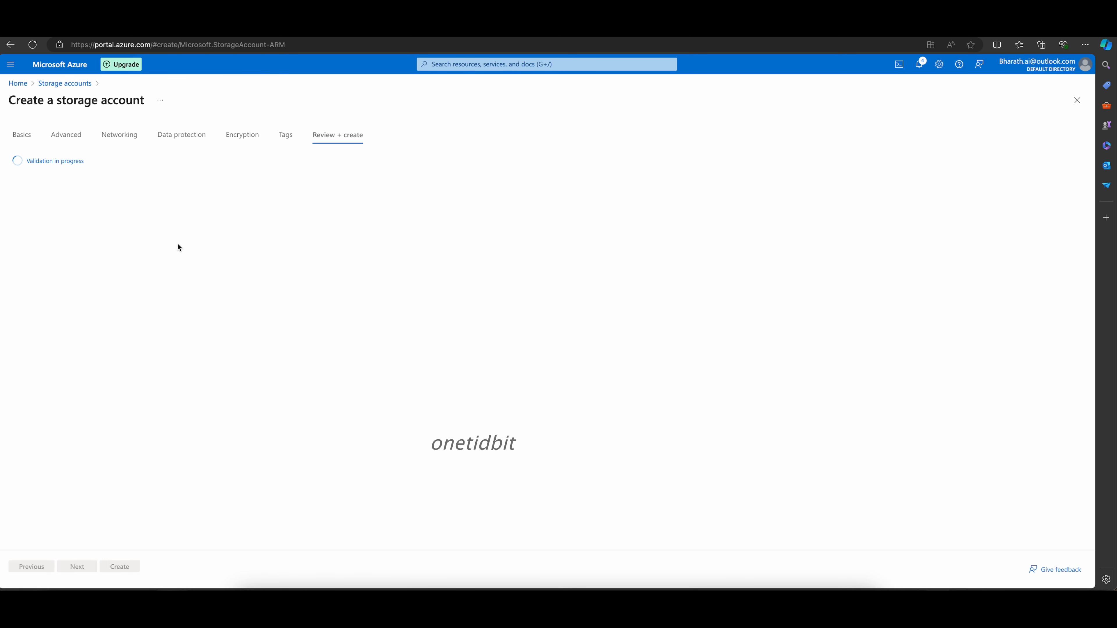
Review the configuration summary and create the storage account.
scroll(178, 246, "down", 2)
scroll(178, 246, "down", 3)
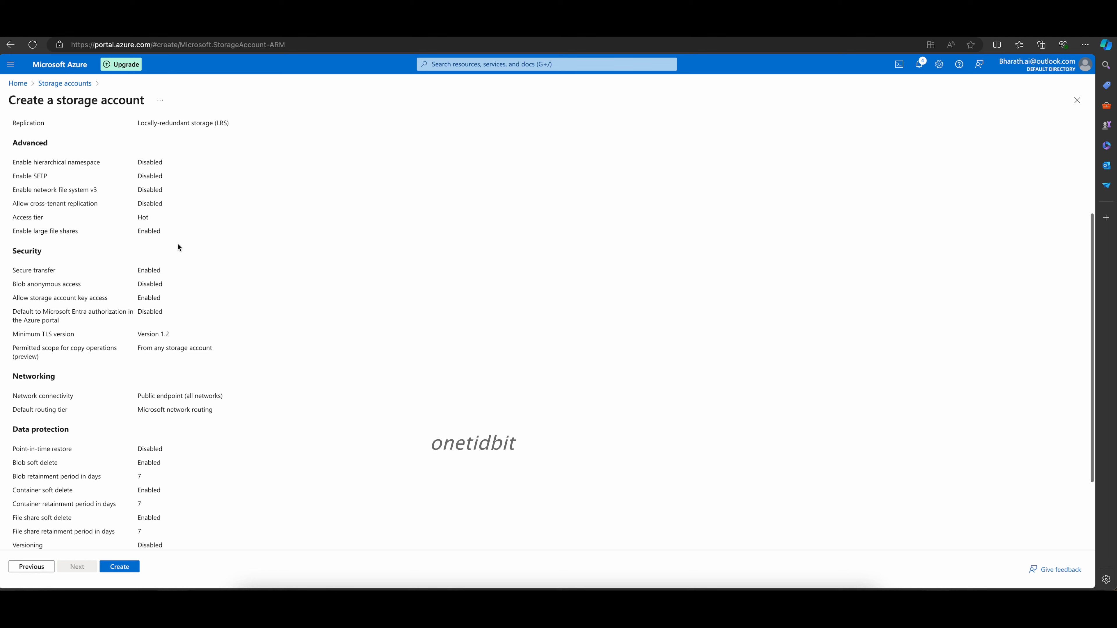
scroll(178, 246, "up", 6)
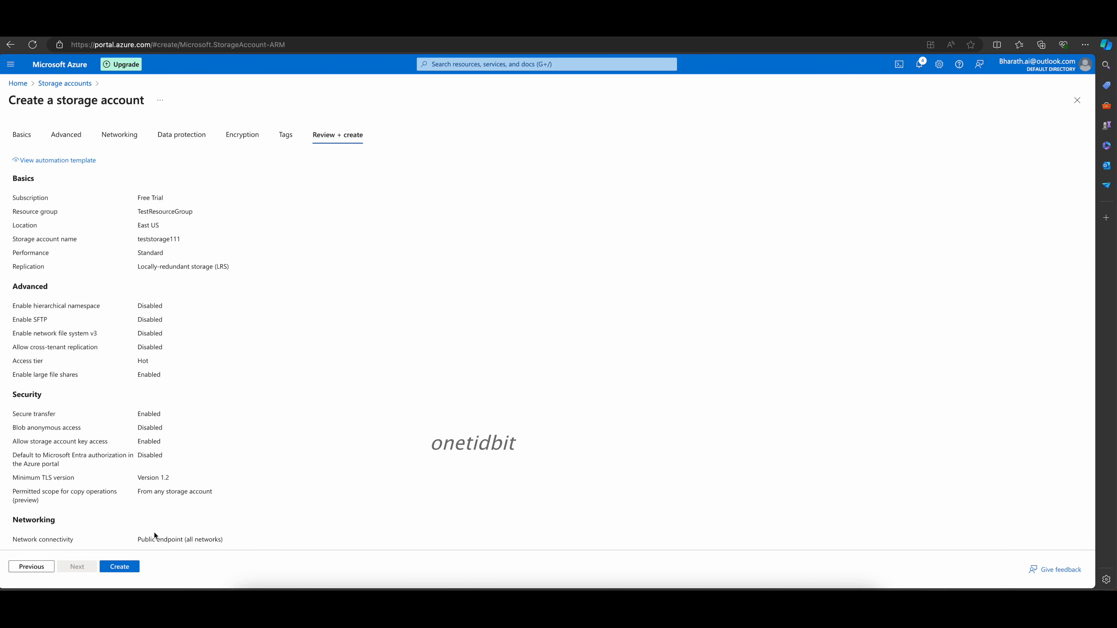
left_click(120, 566)
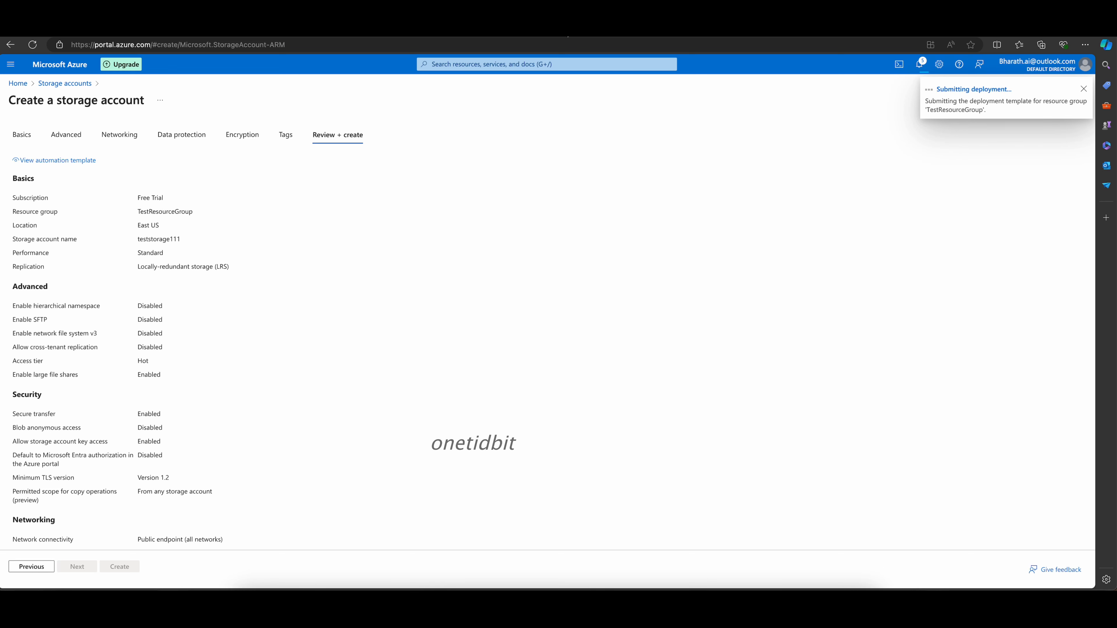
Switch to the sample HTML file download page and view the downloaded large sample HTML file in the browser.
left_click(554, 38)
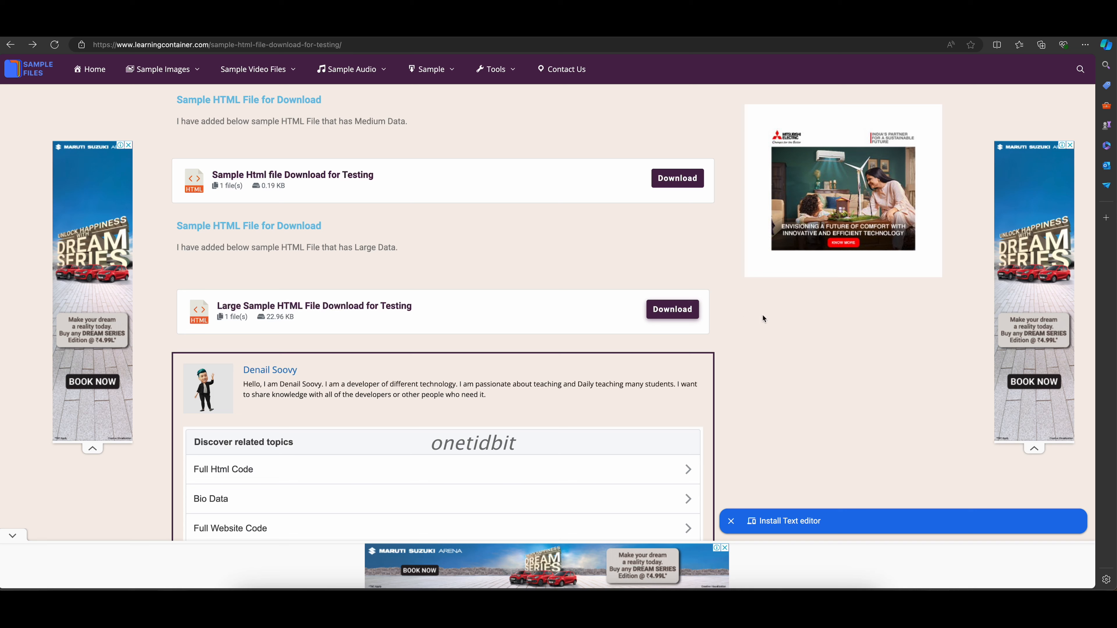
left_click(693, 304)
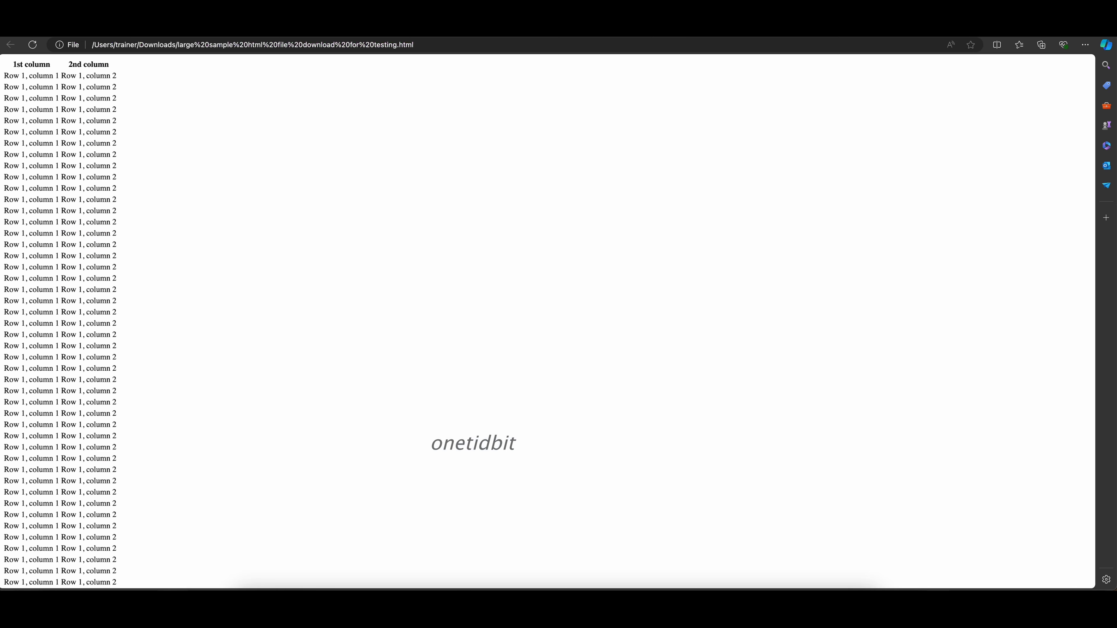
scroll(122, 138, "down", 5)
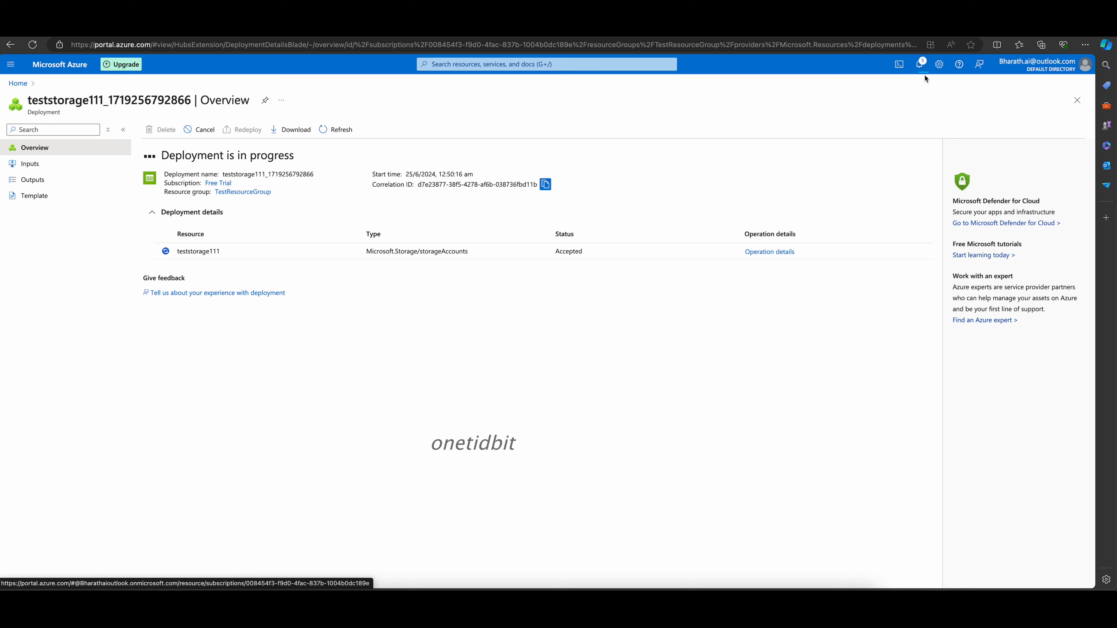
Check the deployment status in the notifications and go to the newly deployed teststorage111 resource.
left_click(920, 66)
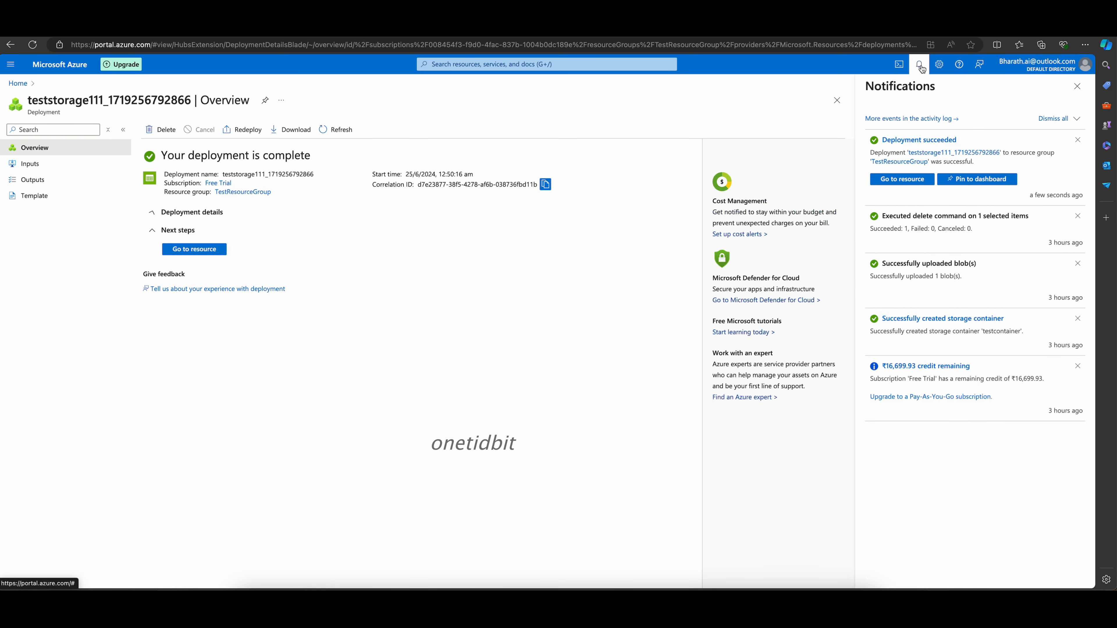
left_click(920, 66)
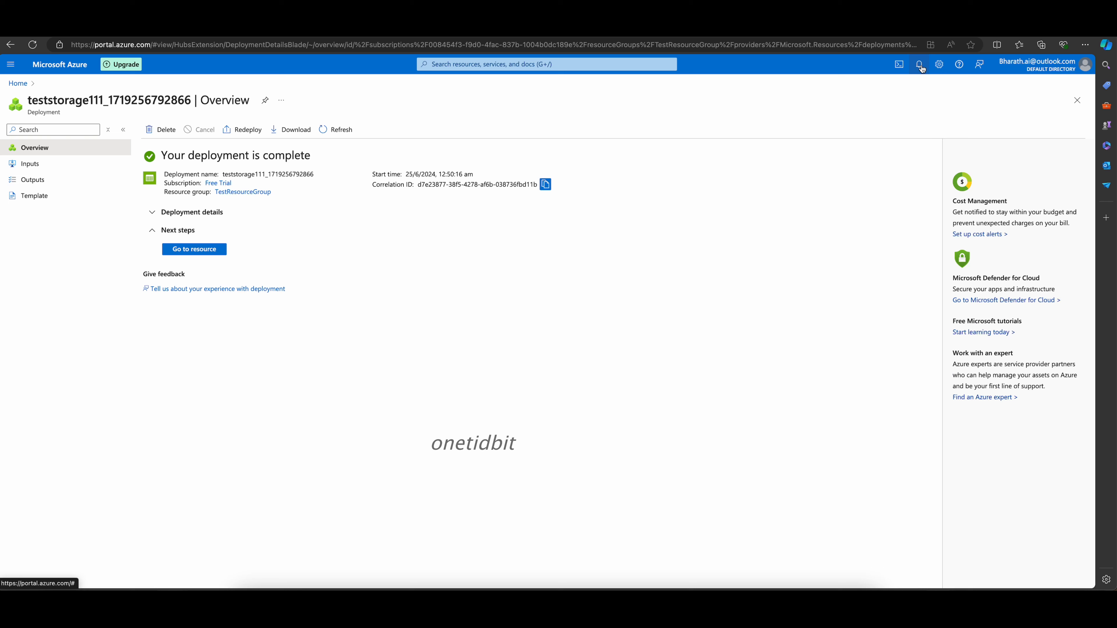
left_click(207, 250)
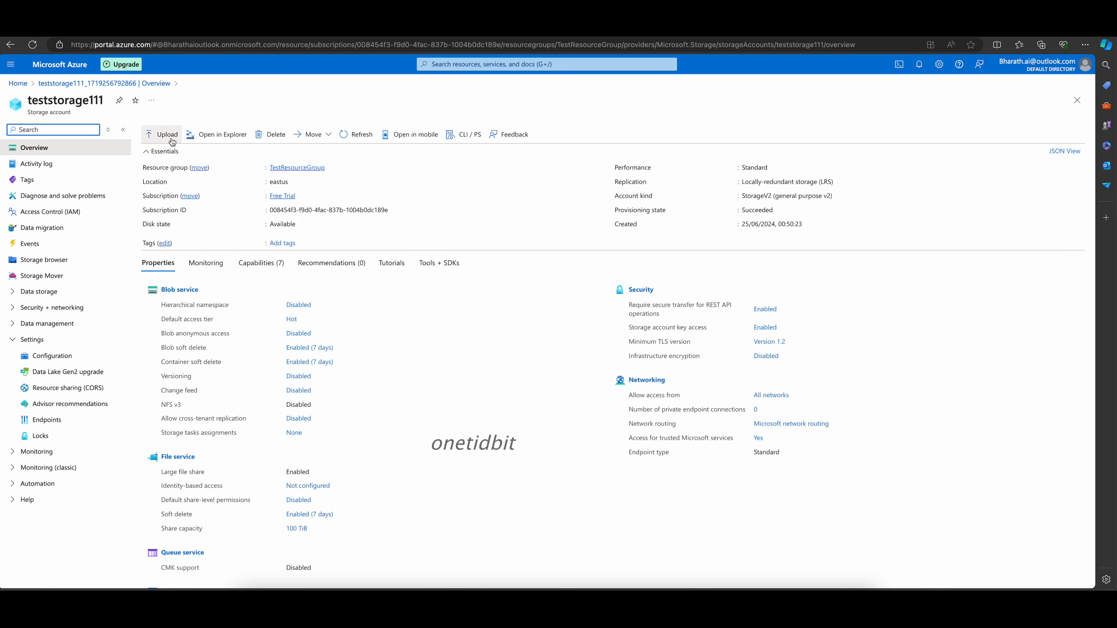
Open the storage account in Azure Storage Explorer, look at the desktop app and close it again.
left_click(230, 139)
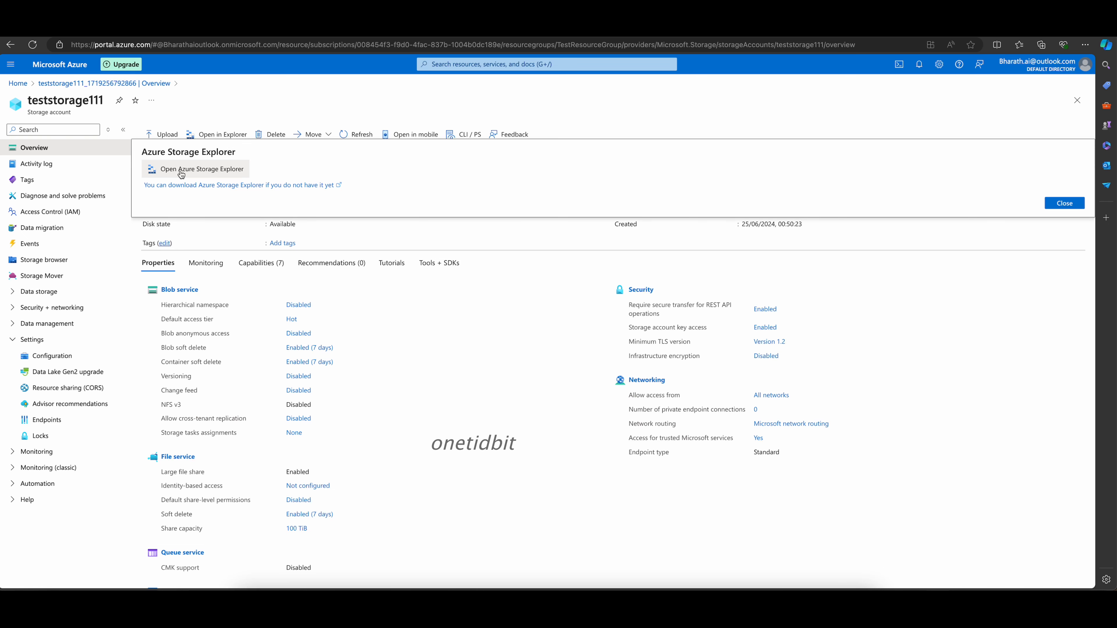
left_click(1069, 205)
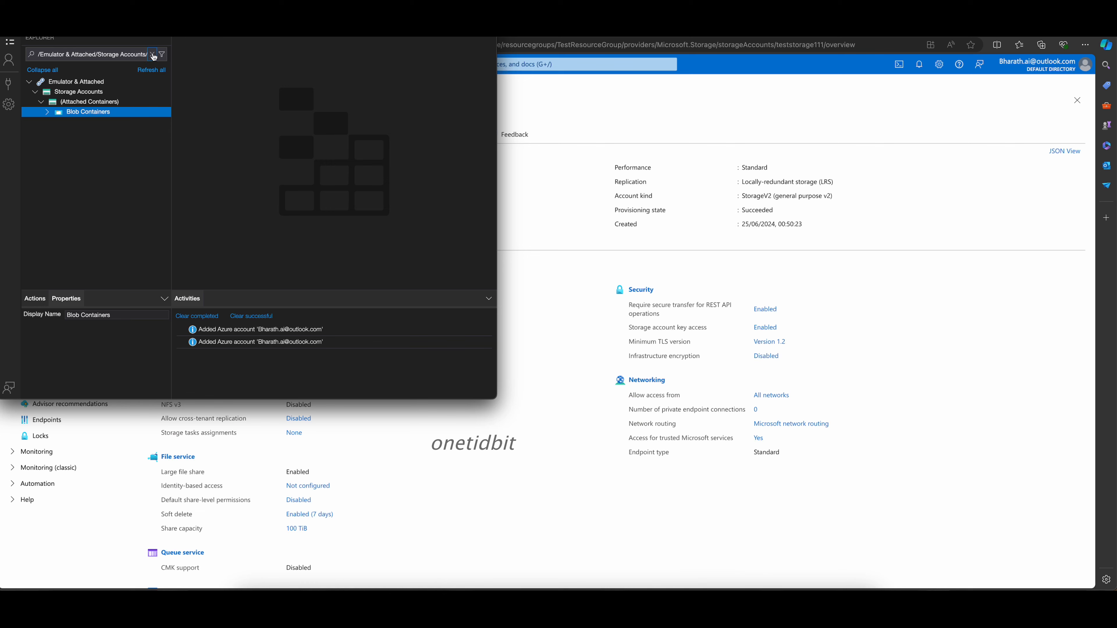
left_click_drag(161, 38, 509, 122)
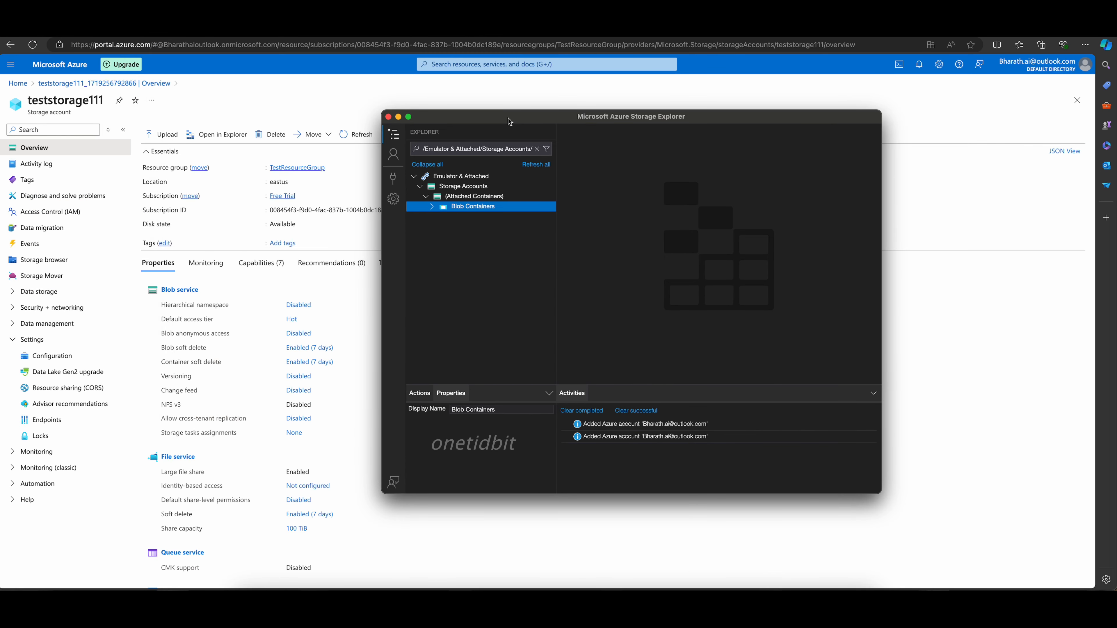
left_click(388, 117)
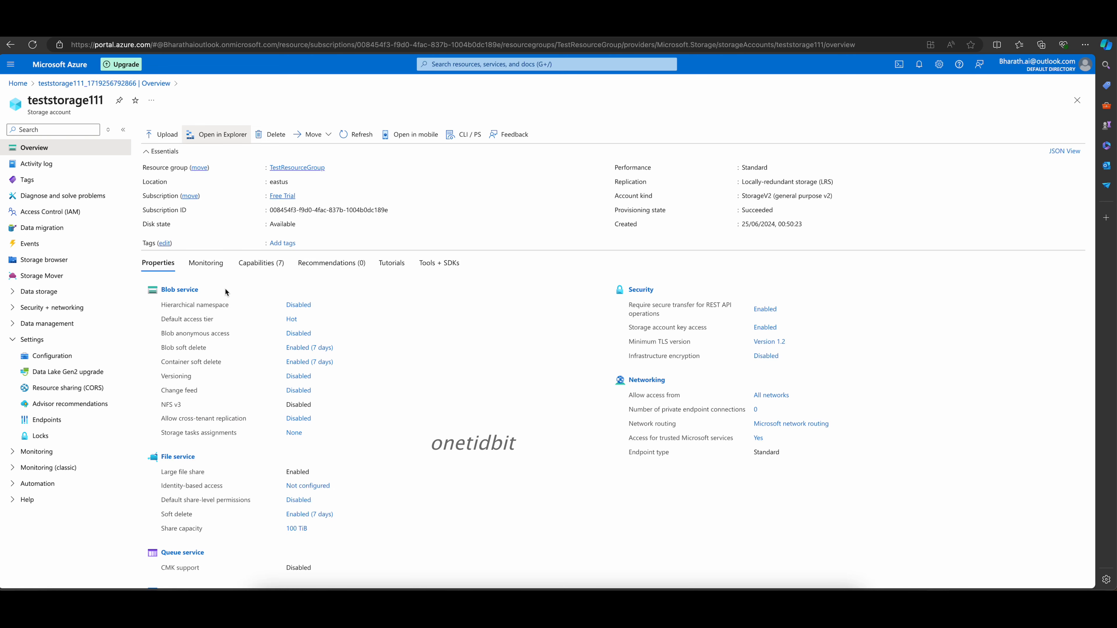
Enable Blob anonymous access in the storage account's configuration and save the change.
scroll(225, 291, "down", 2)
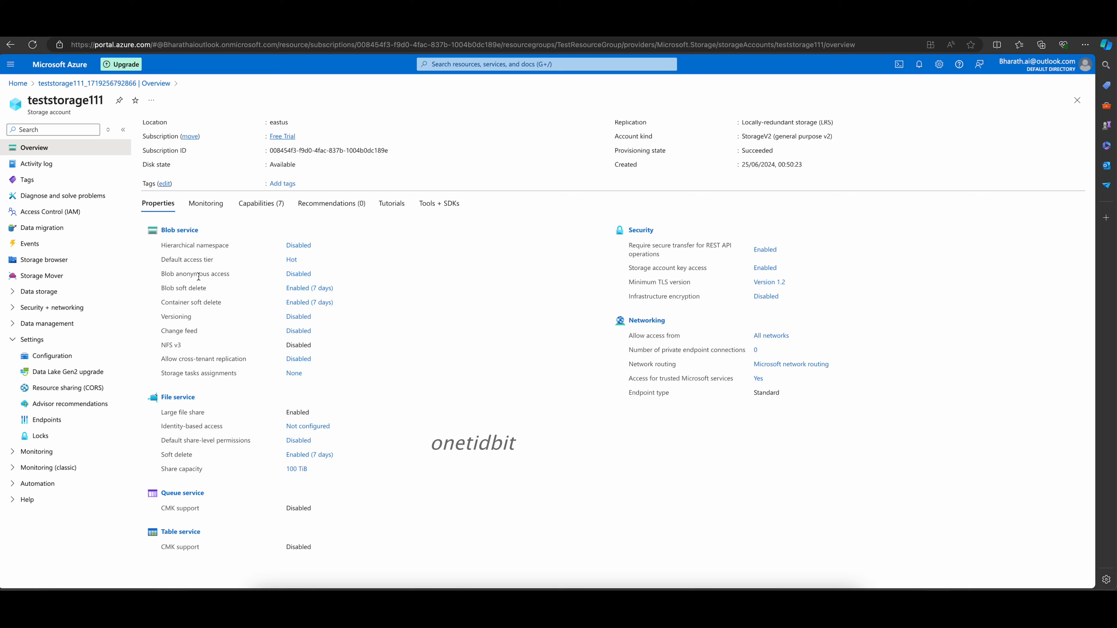
left_click(299, 274)
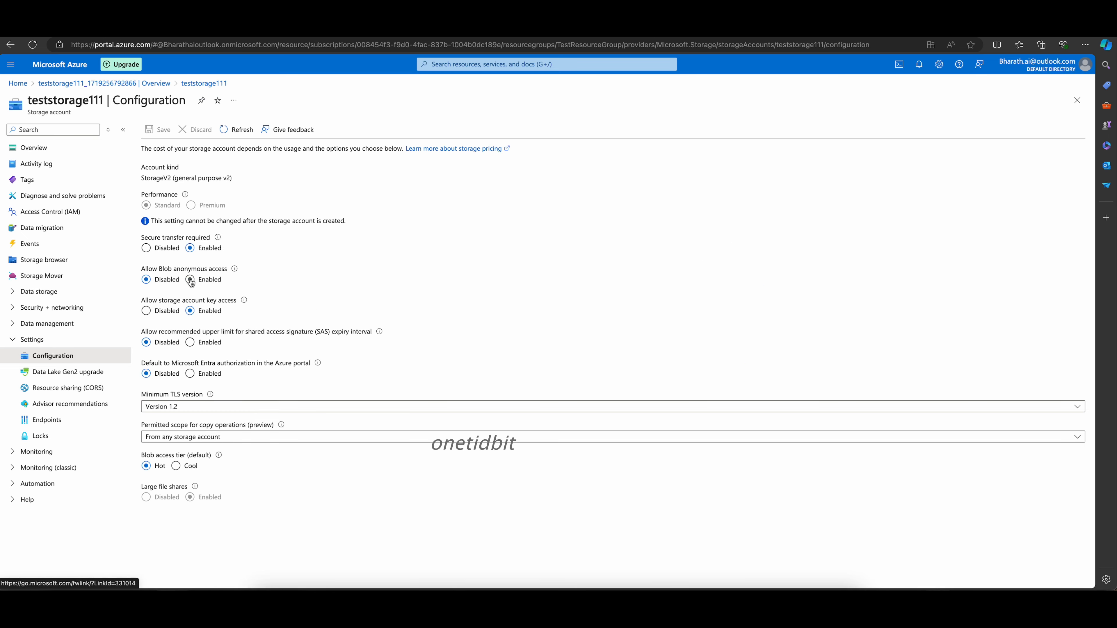
left_click(189, 282)
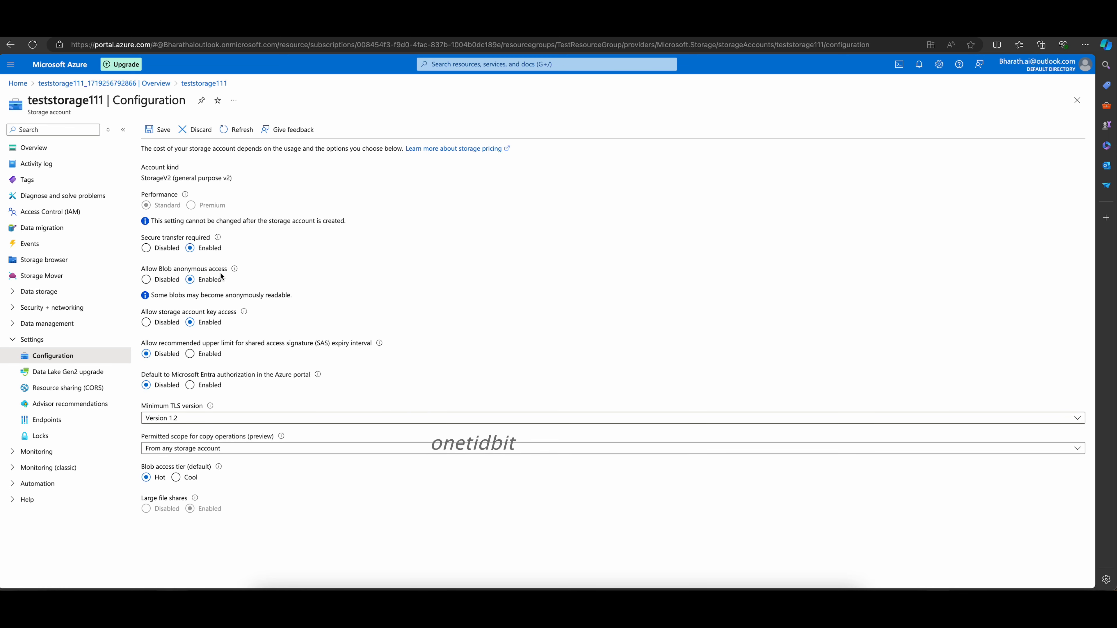
left_click(154, 129)
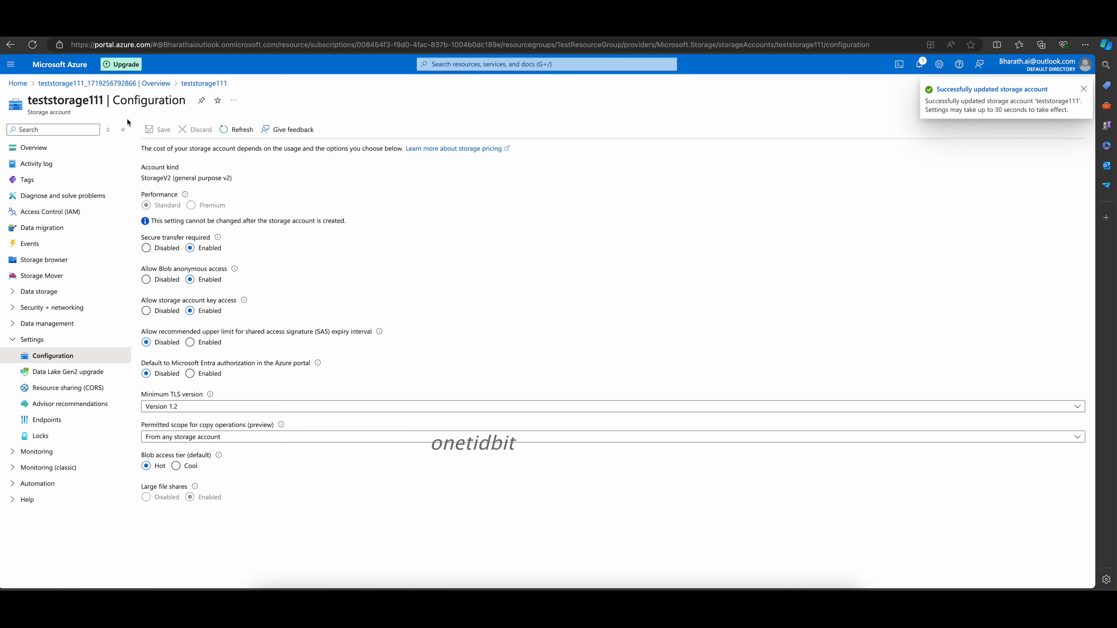
Return to the teststorage111 overview and refresh it to check the Blob anonymous access setting.
left_click(154, 85)
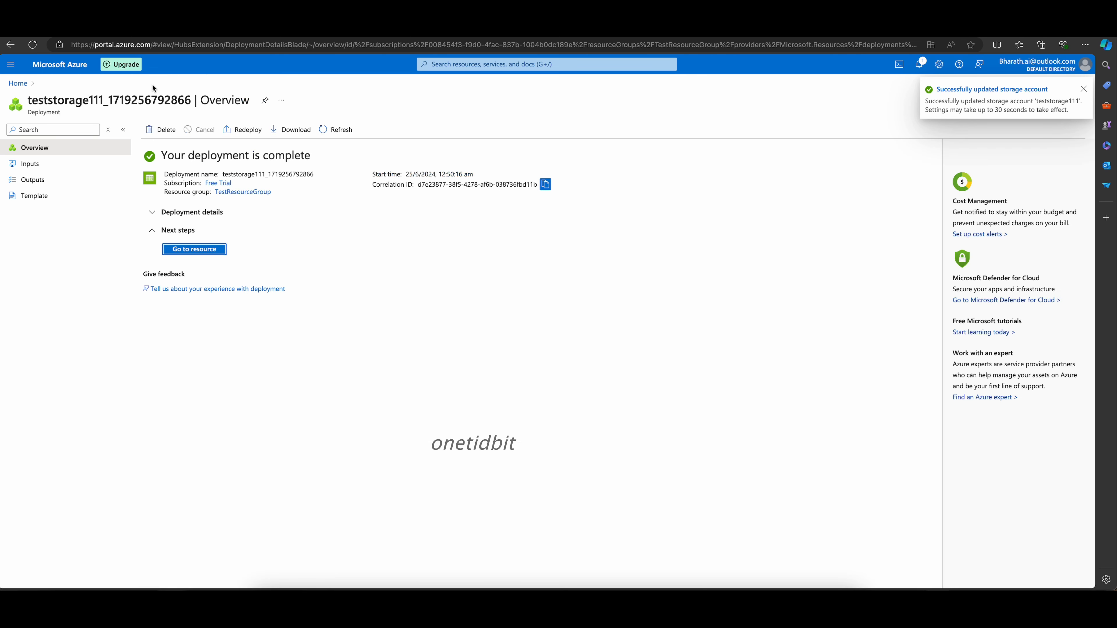
left_click(204, 250)
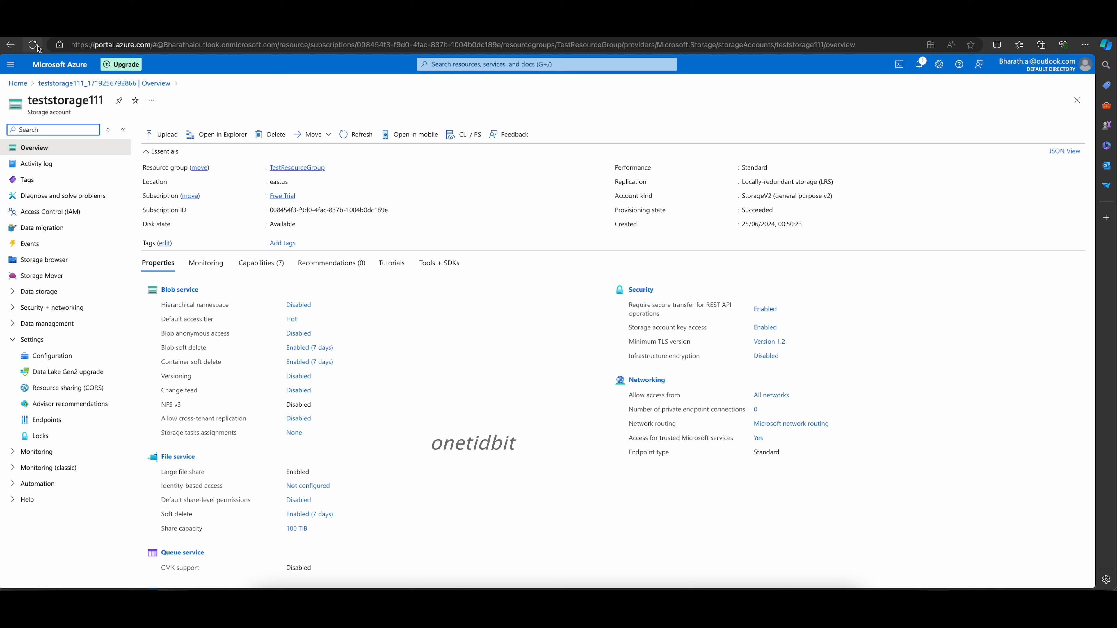
left_click(346, 134)
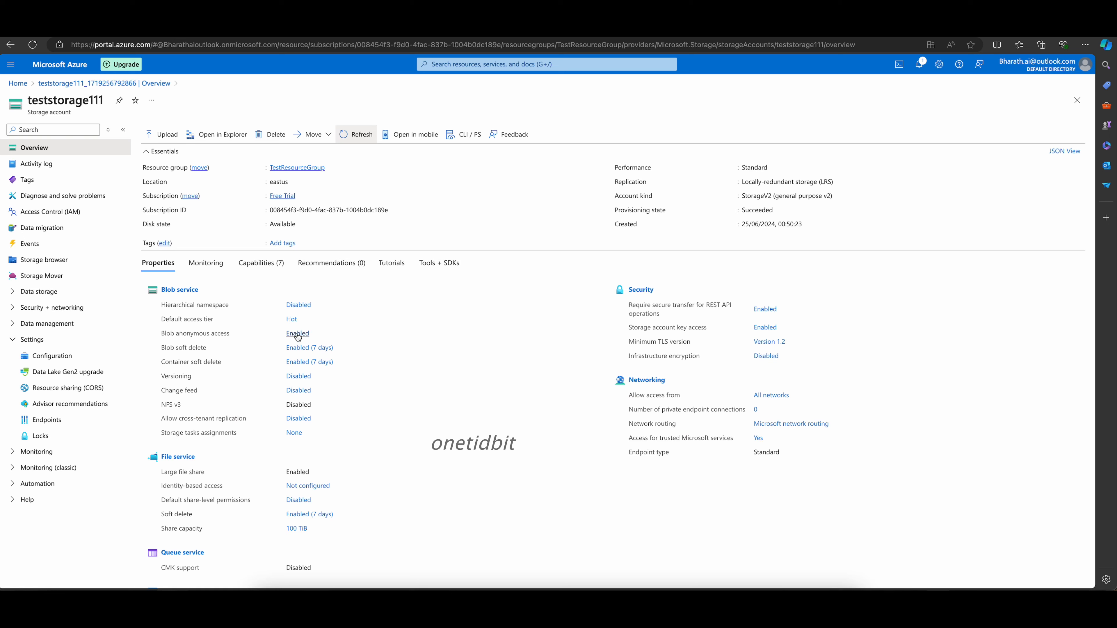
left_click(160, 135)
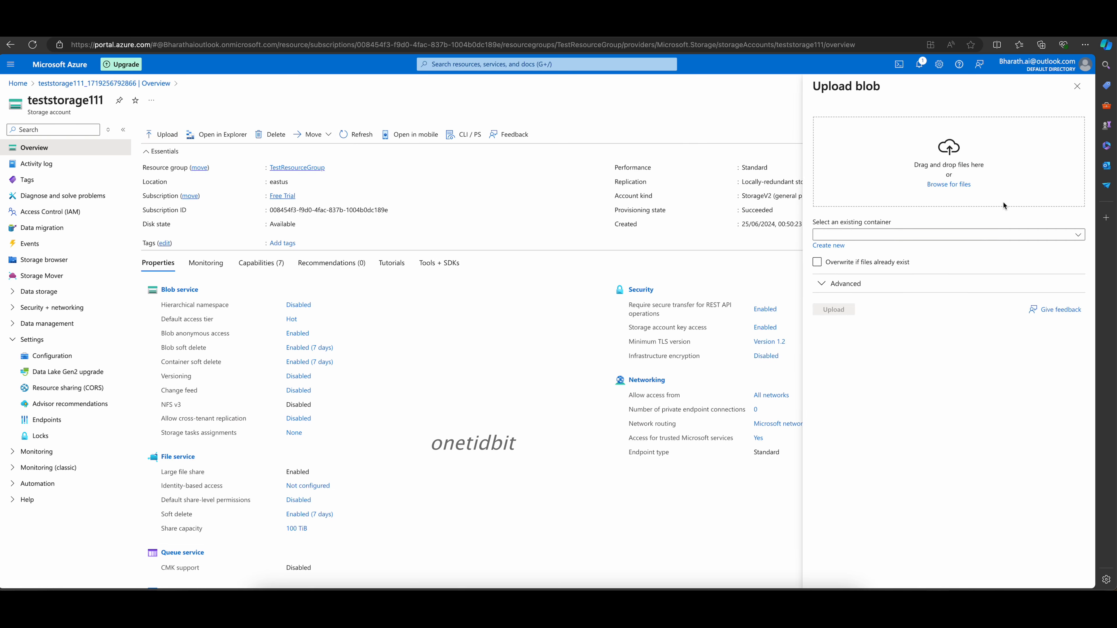
left_click(828, 245)
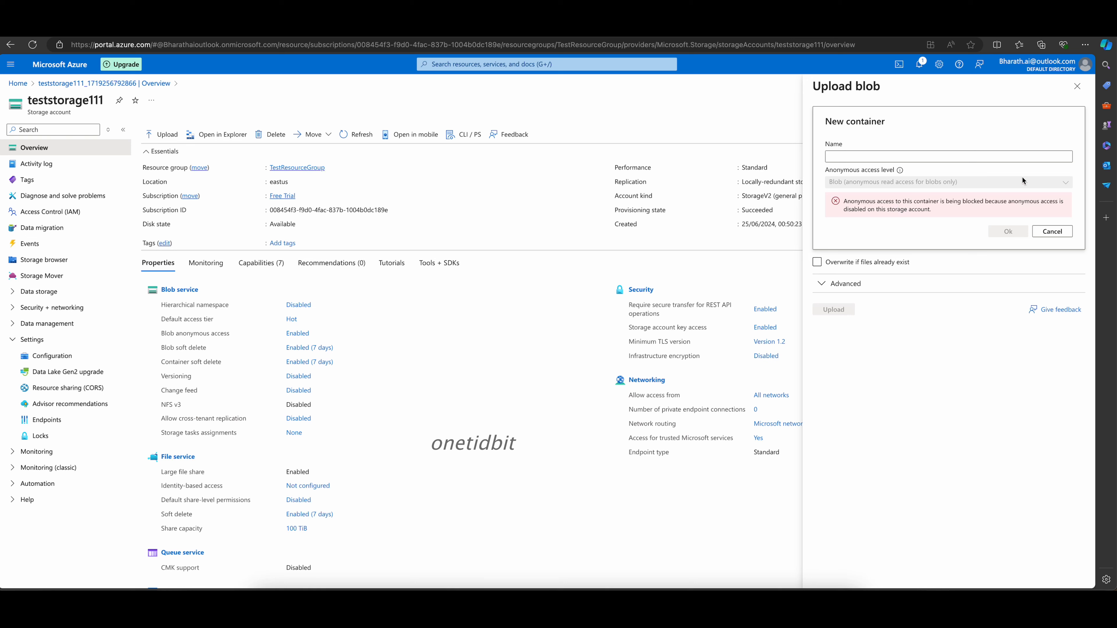
left_click(1046, 234)
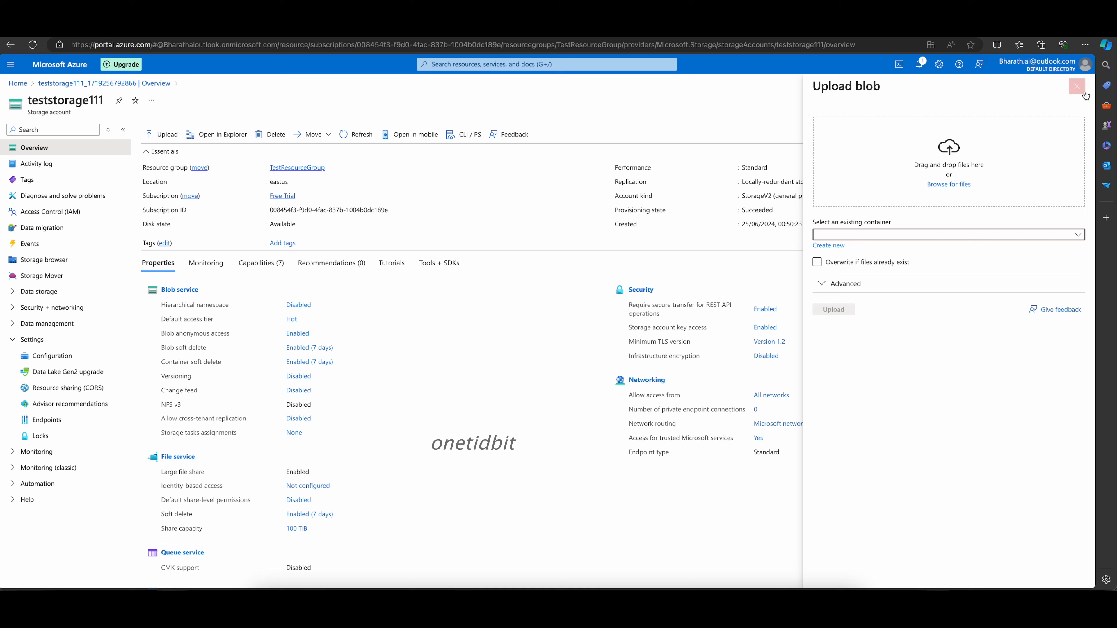
left_click(1077, 86)
Reload the page and start a new container from the blob upload, with anonymous access level Container (anonymous read access for containers and blobs).
left_click(32, 44)
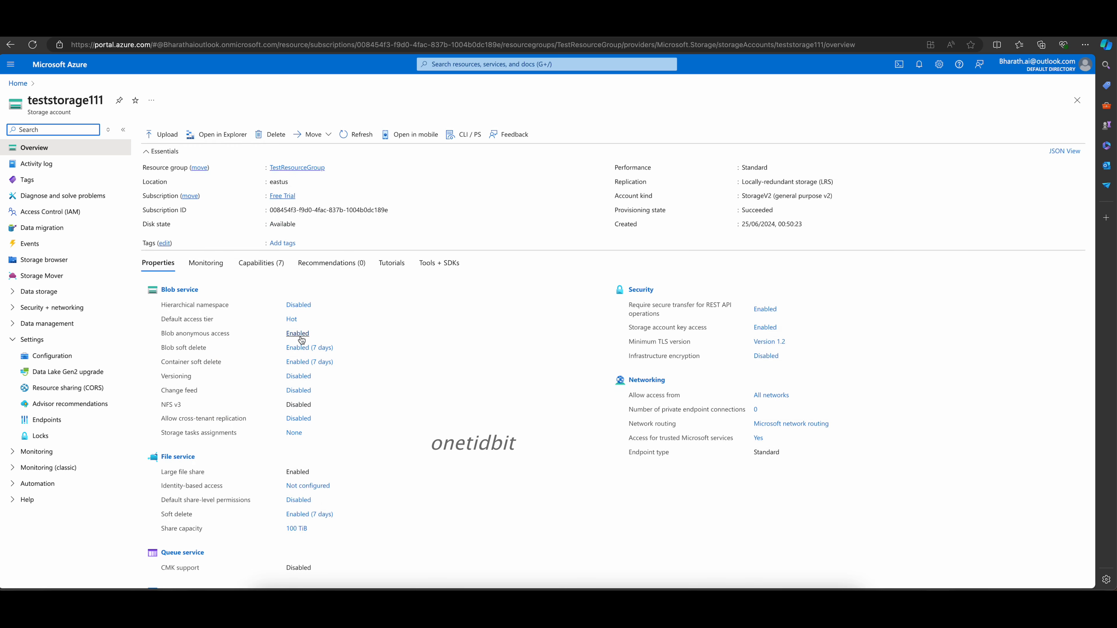
left_click(162, 134)
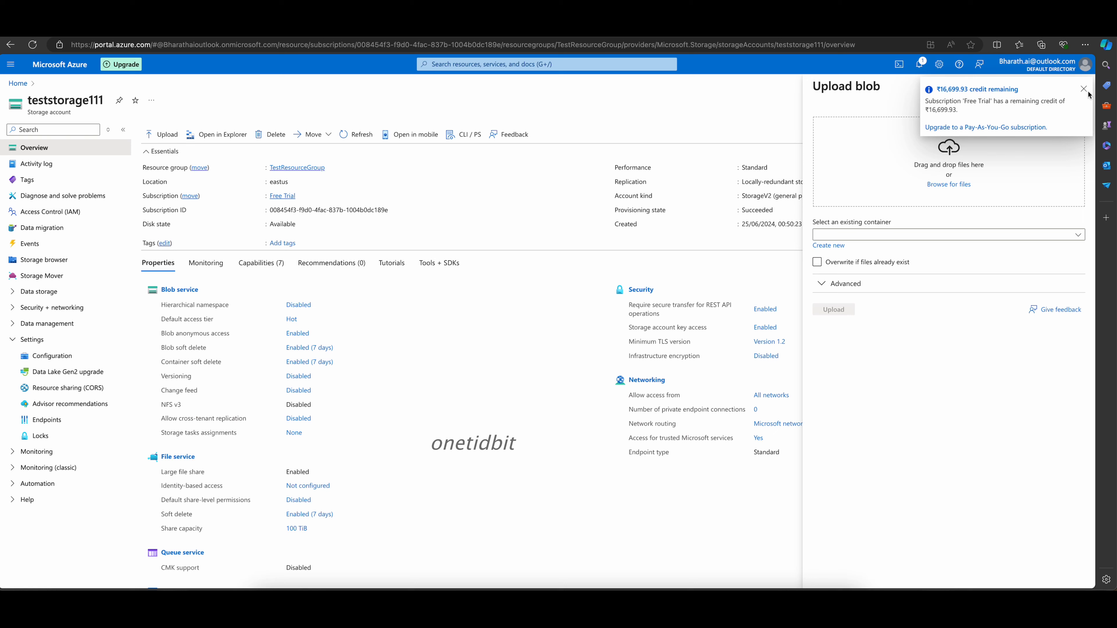
left_click(1084, 85)
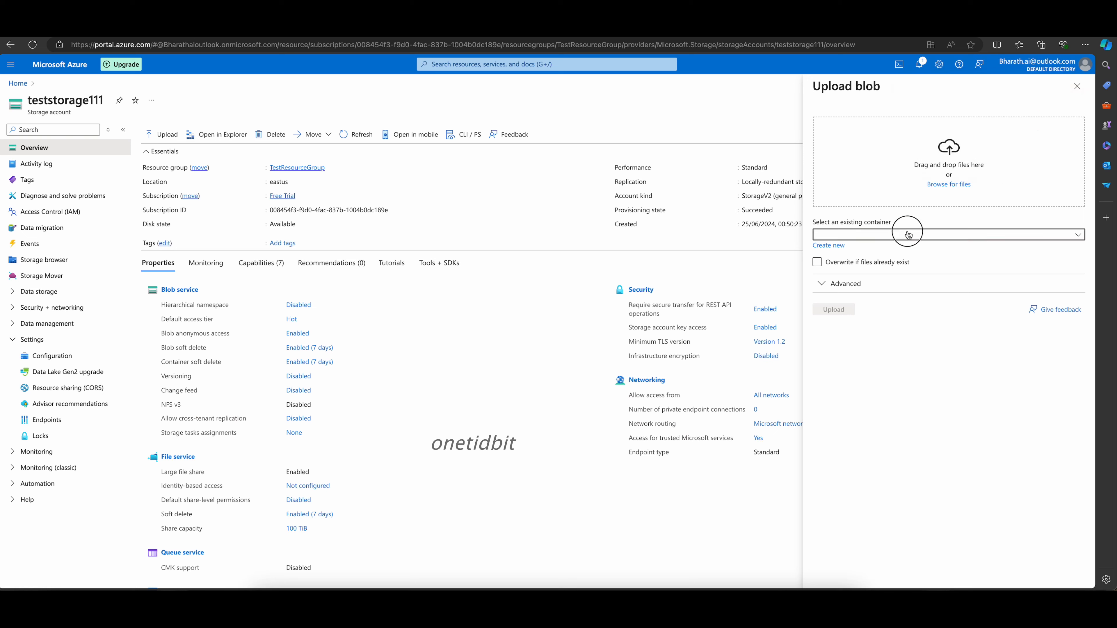
left_click(832, 247)
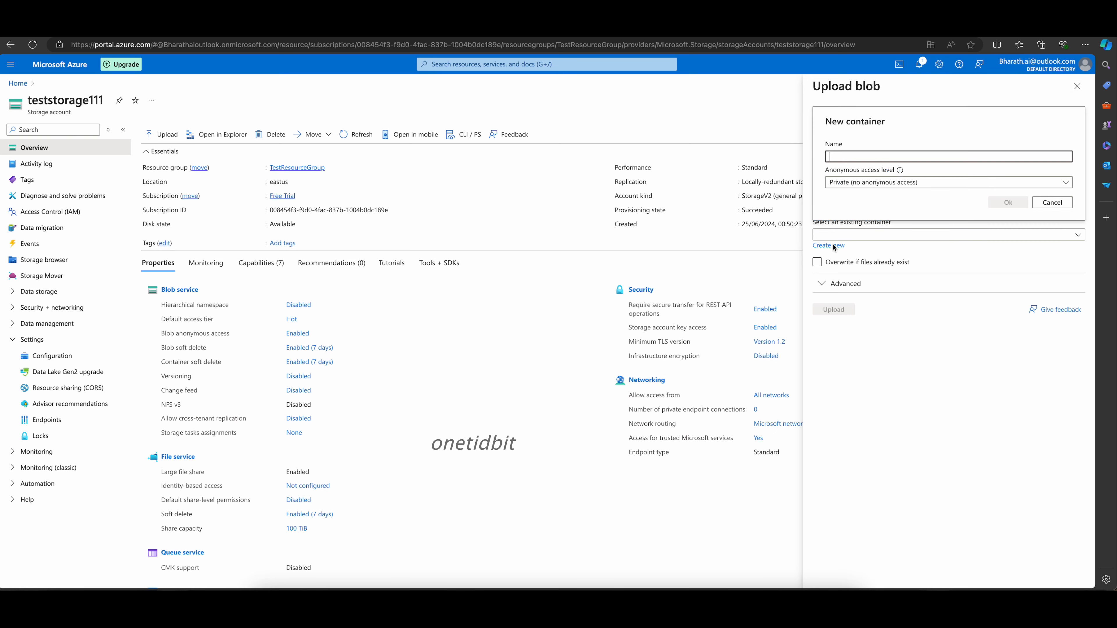
left_click(1011, 187)
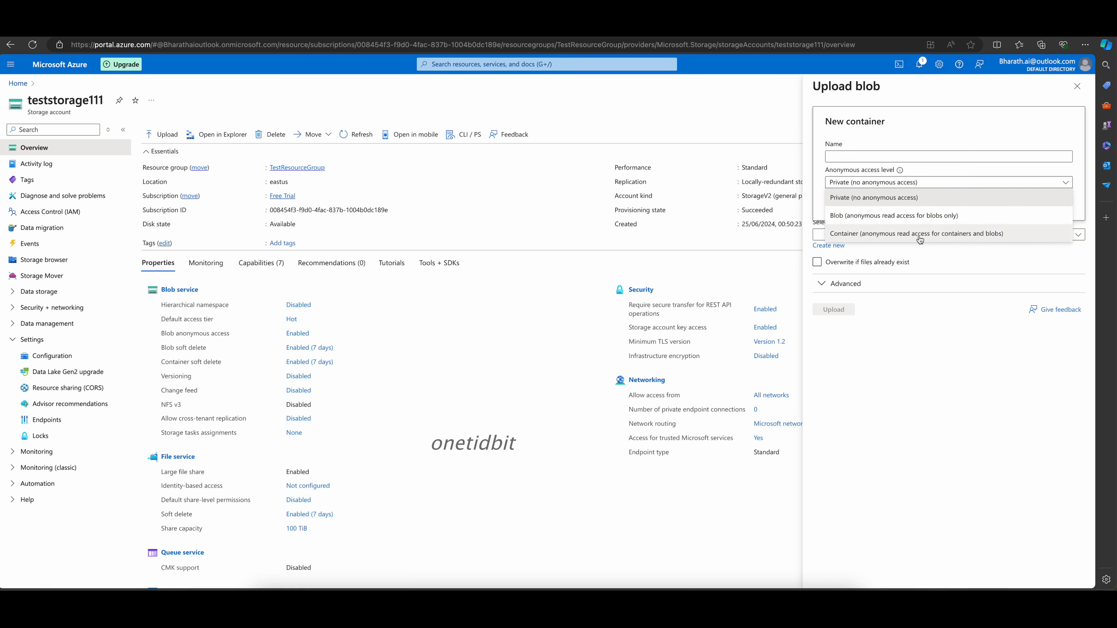
left_click(909, 234)
Name the new container testcontainer and create it.
left_click(946, 157)
type("Test")
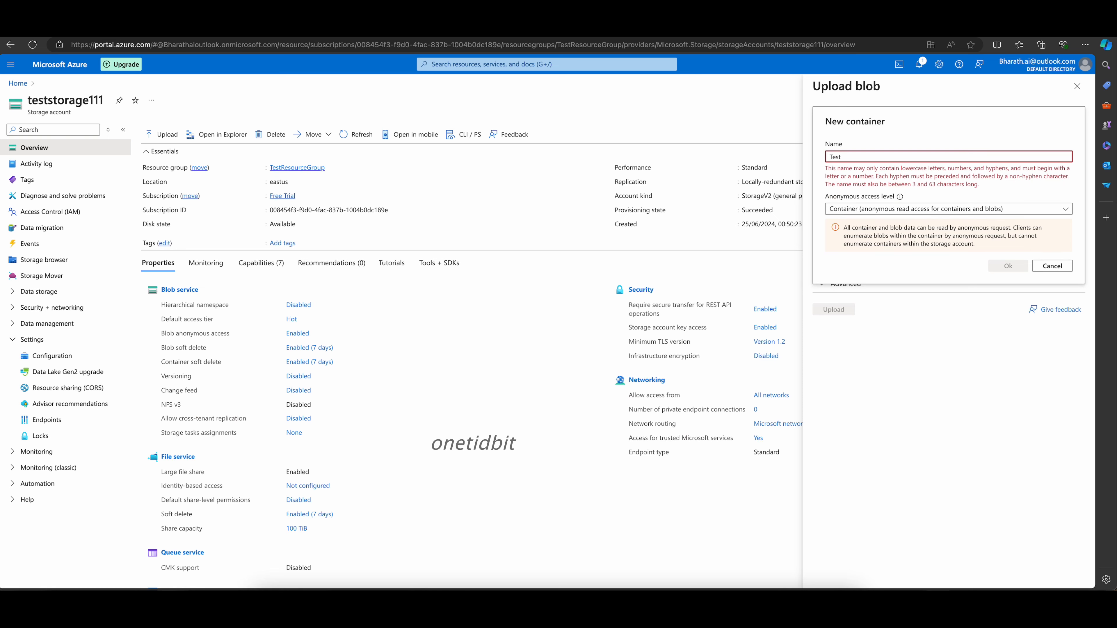
key("BackSpace")
key("BackSpace")
key("BackSpace")
key("BackSpace")
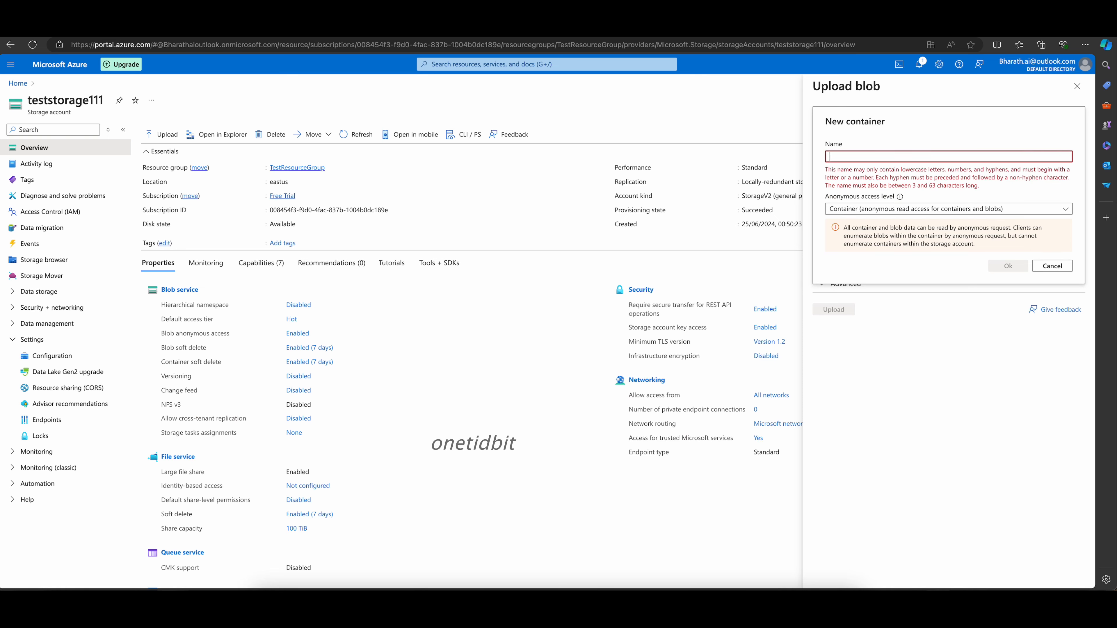
type("testcon")
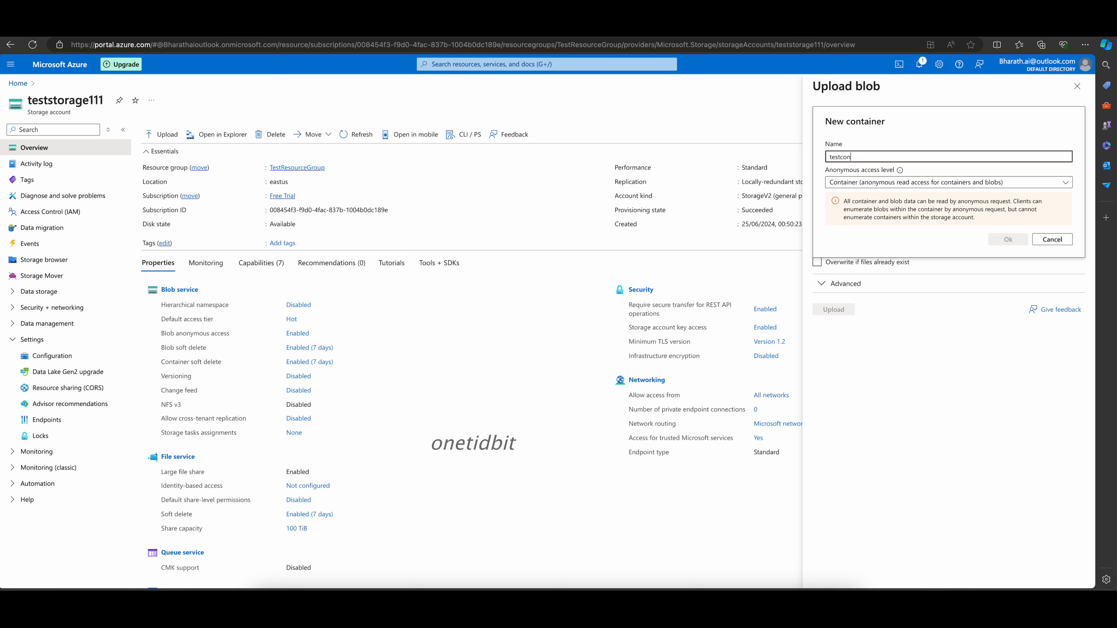
type("tainer")
left_click(1014, 240)
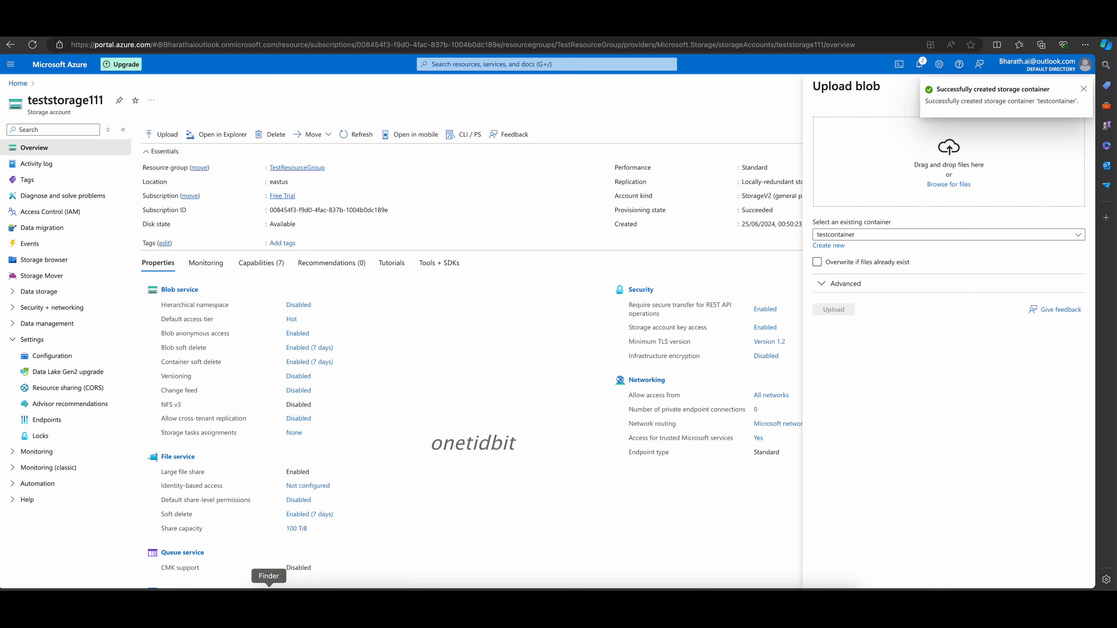
Upload "large sample html file download for testing.html" from Finder to testcontainer and check the upload in the notifications.
left_click(270, 603)
left_click_drag(513, 192, 963, 176)
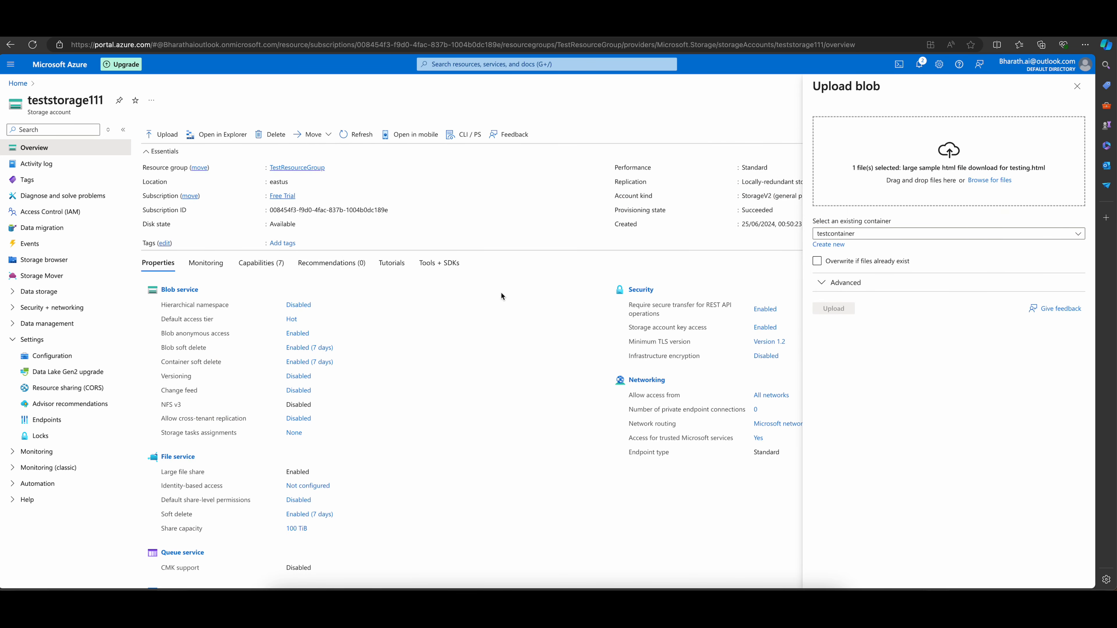
left_click(833, 308)
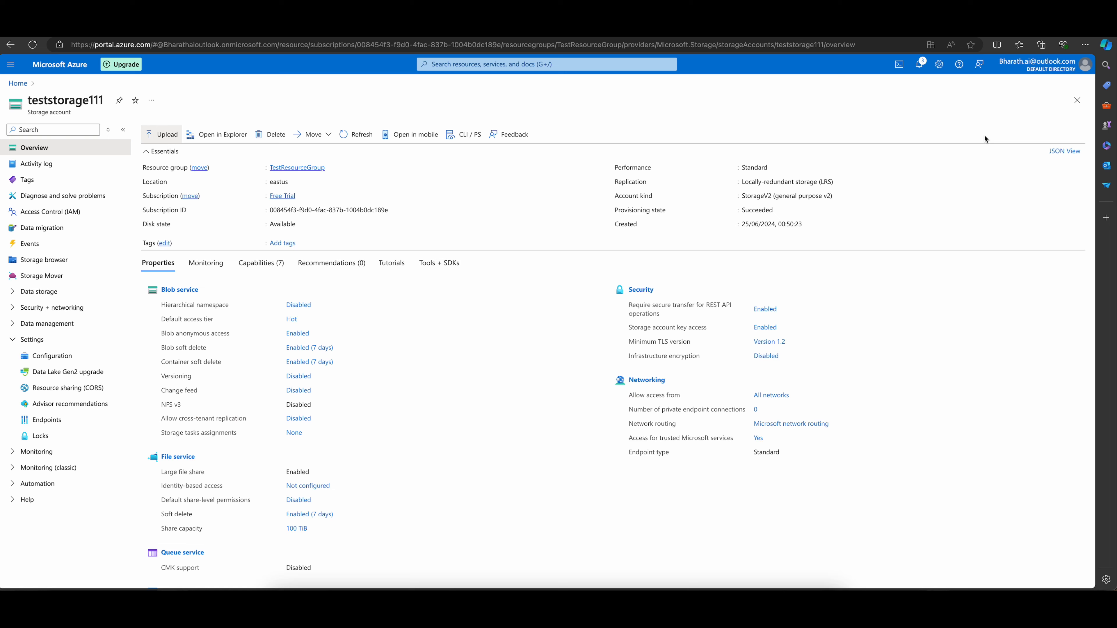
left_click(921, 66)
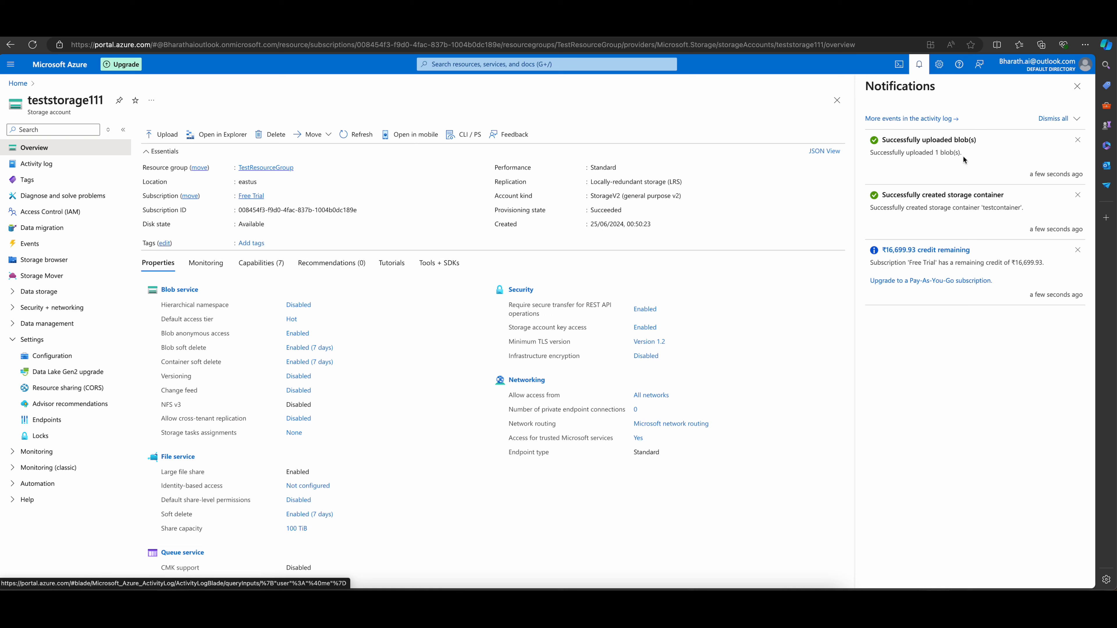
left_click(1076, 86)
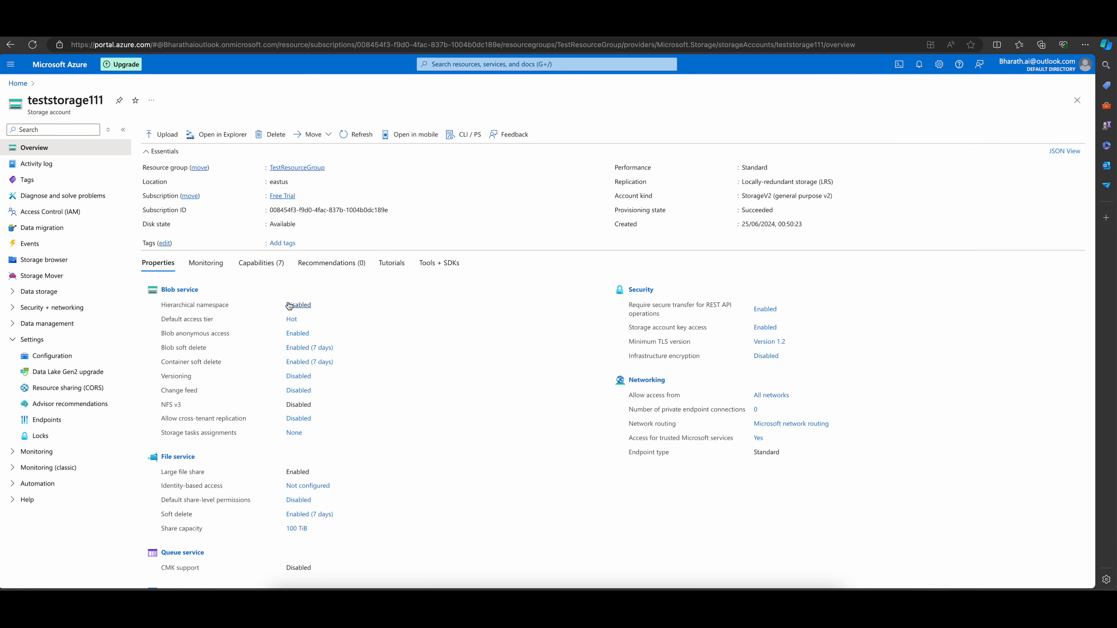
left_click(216, 134)
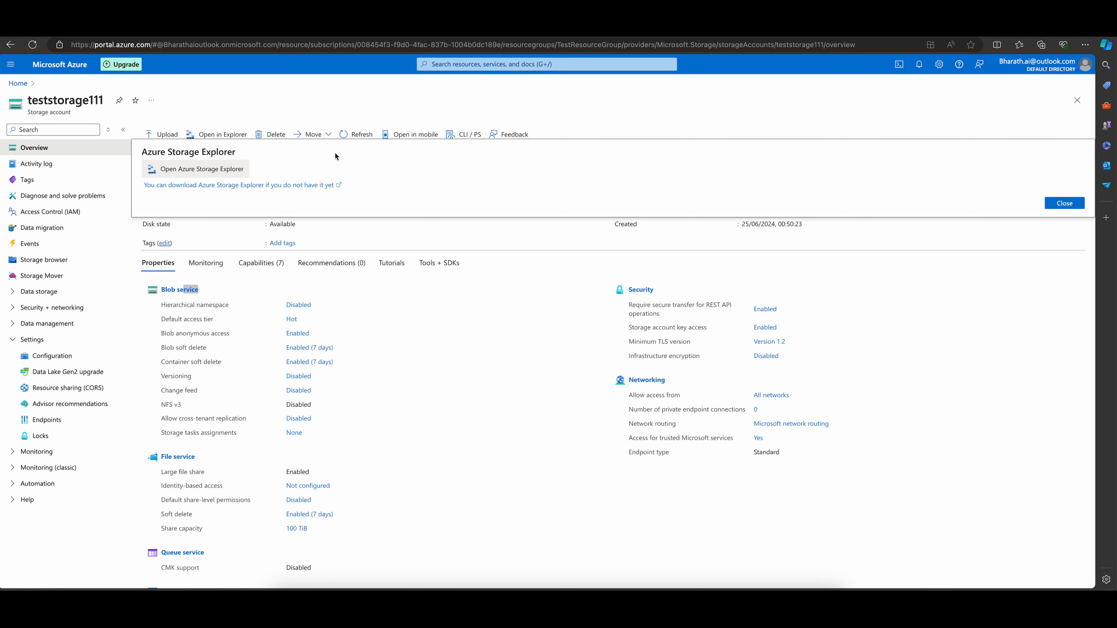
left_click(200, 169)
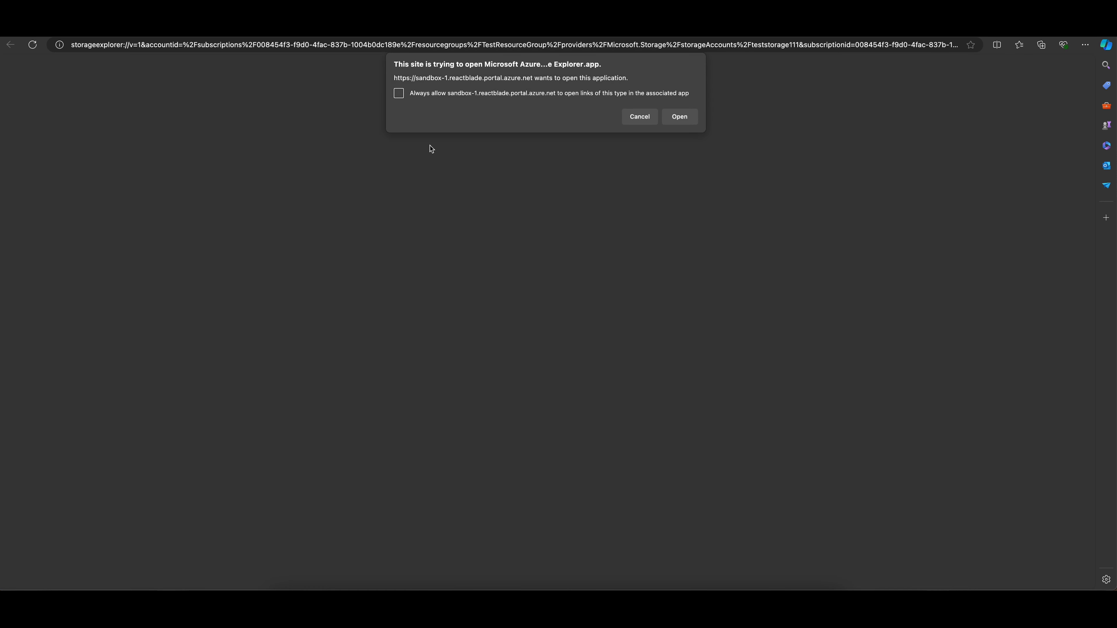
left_click(161, 134)
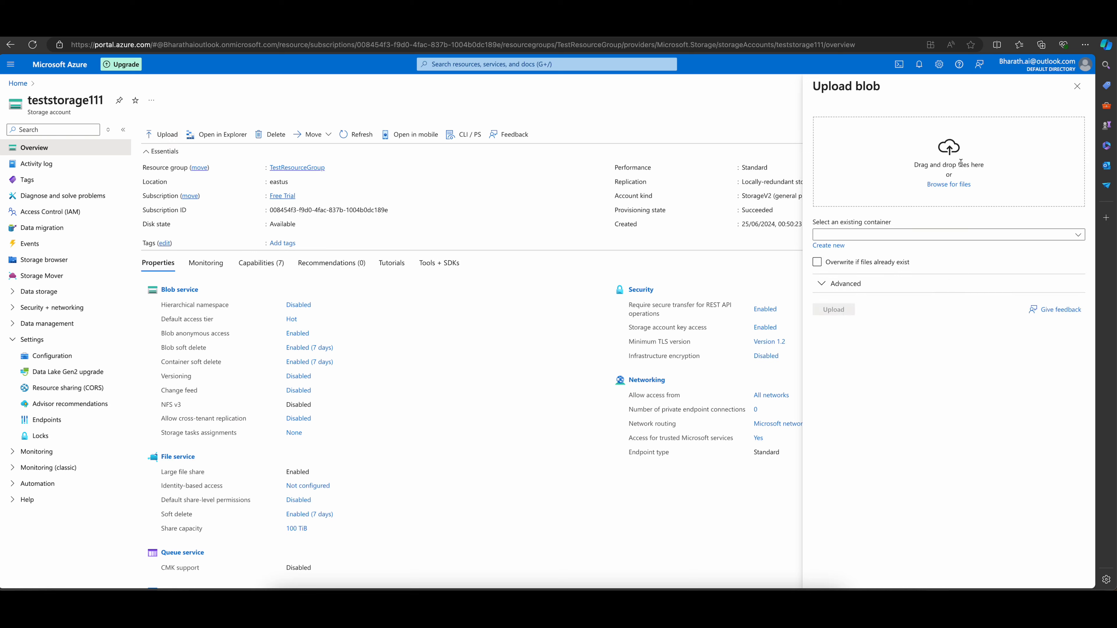
left_click(1075, 86)
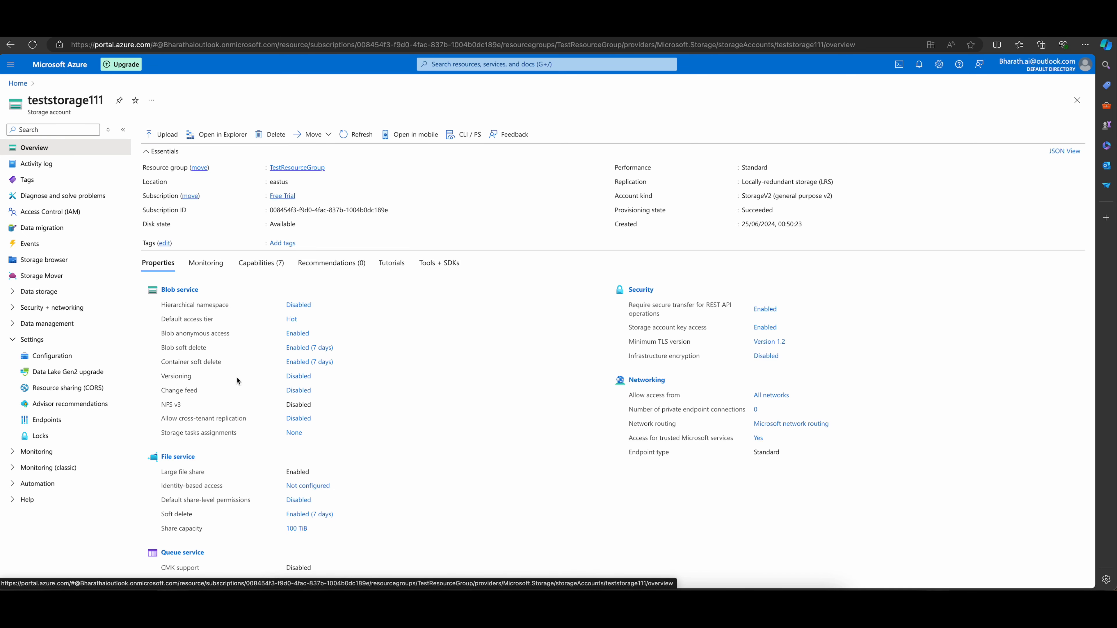
Open testcontainer from the storage account's container list and show the properties of the uploaded HTML blob.
scroll(238, 381, "down", 1)
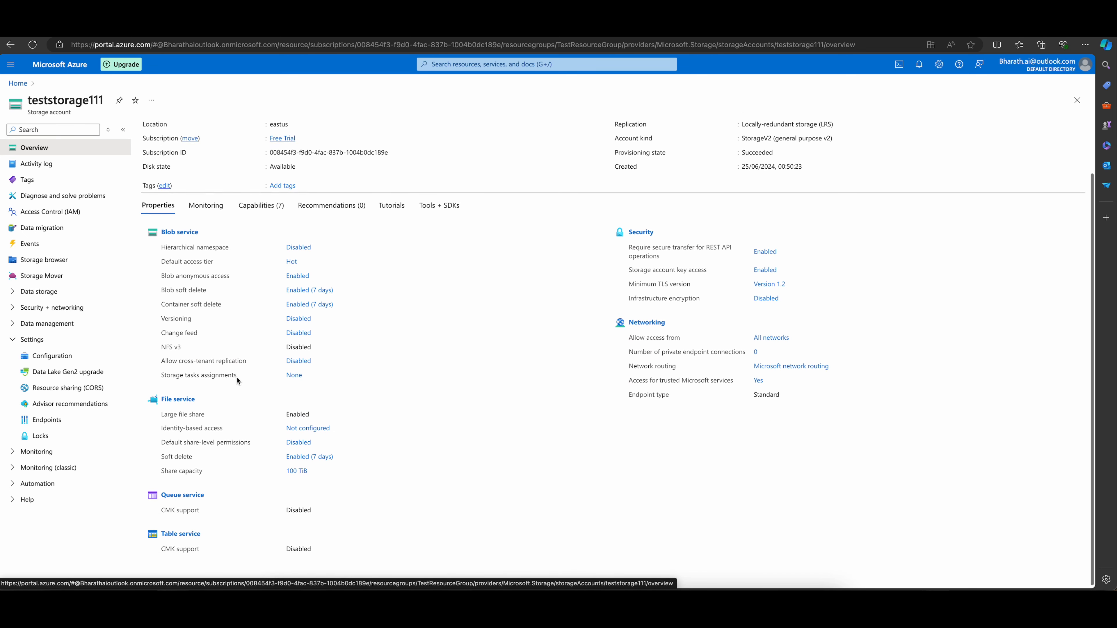
left_click(178, 234)
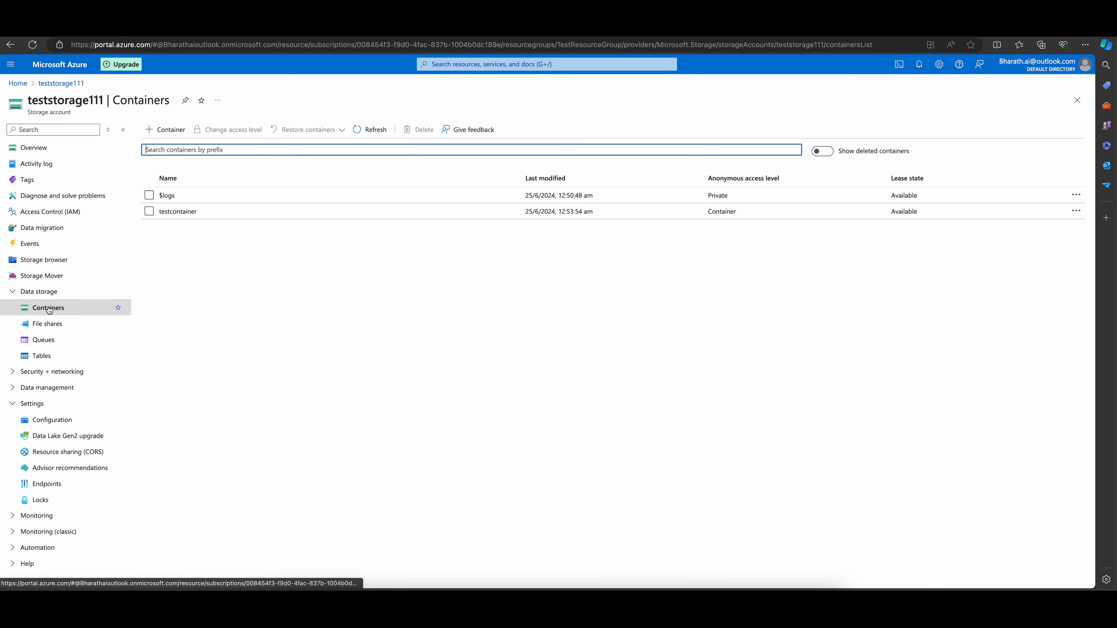
left_click(178, 211)
left_click(214, 263)
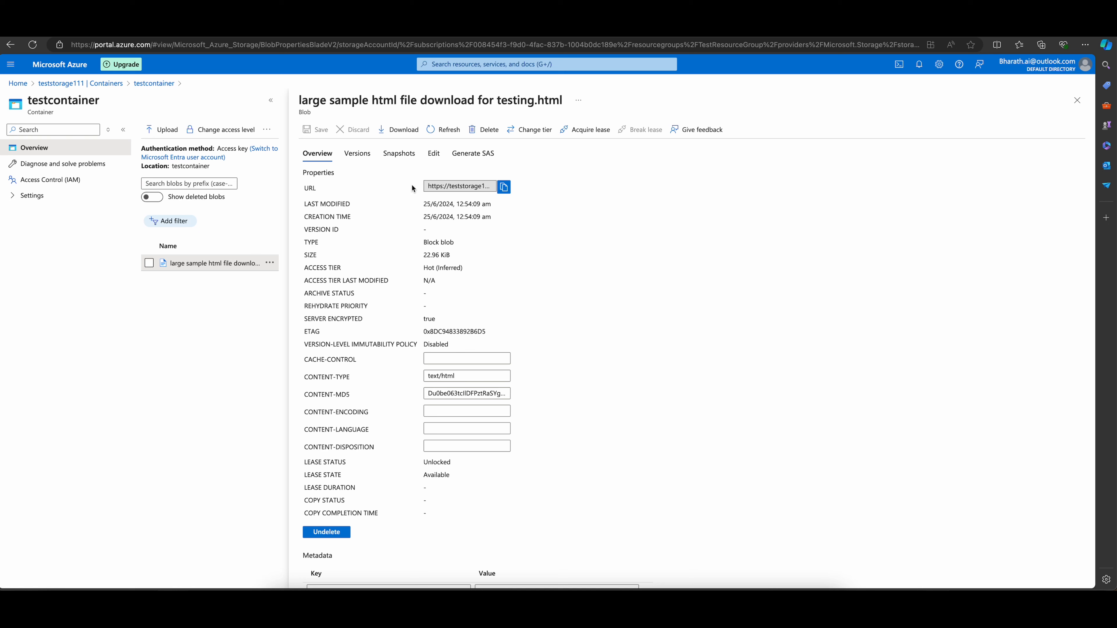
Copy the blob's URL, open it in a new browser tab and look through the hosted HTML page and its address.
left_click_drag(428, 186, 506, 188)
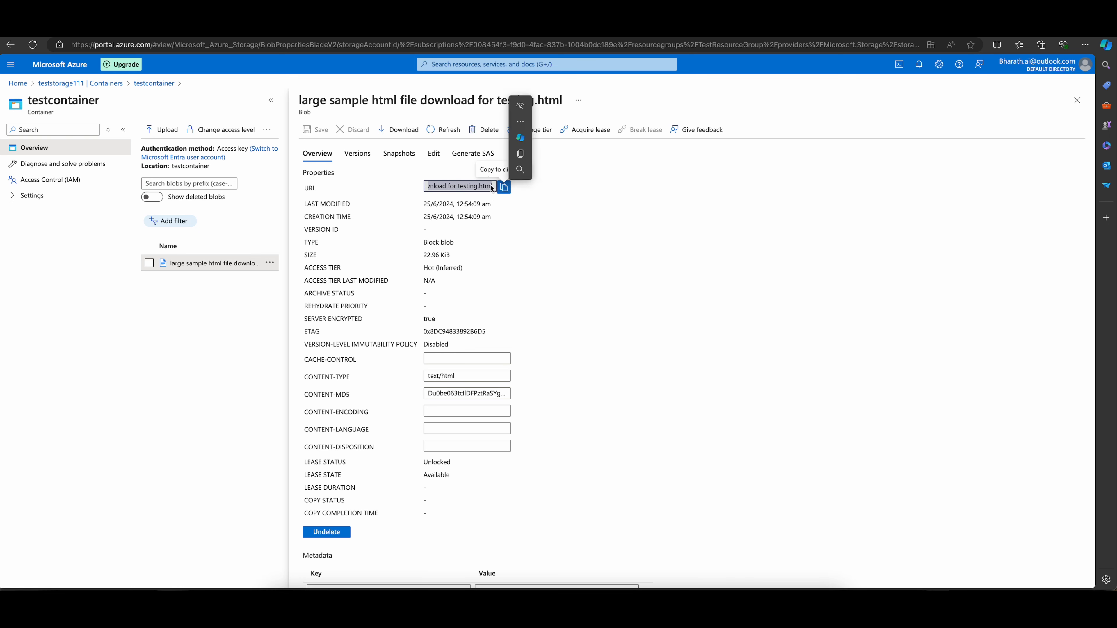
left_click(505, 188)
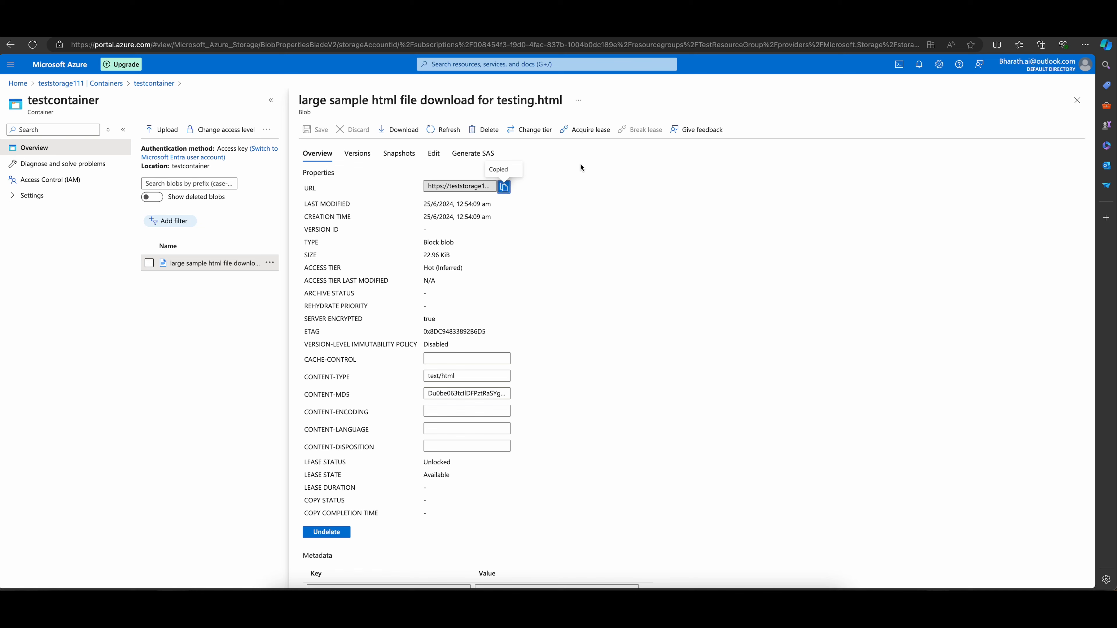
key("ctrl+t")
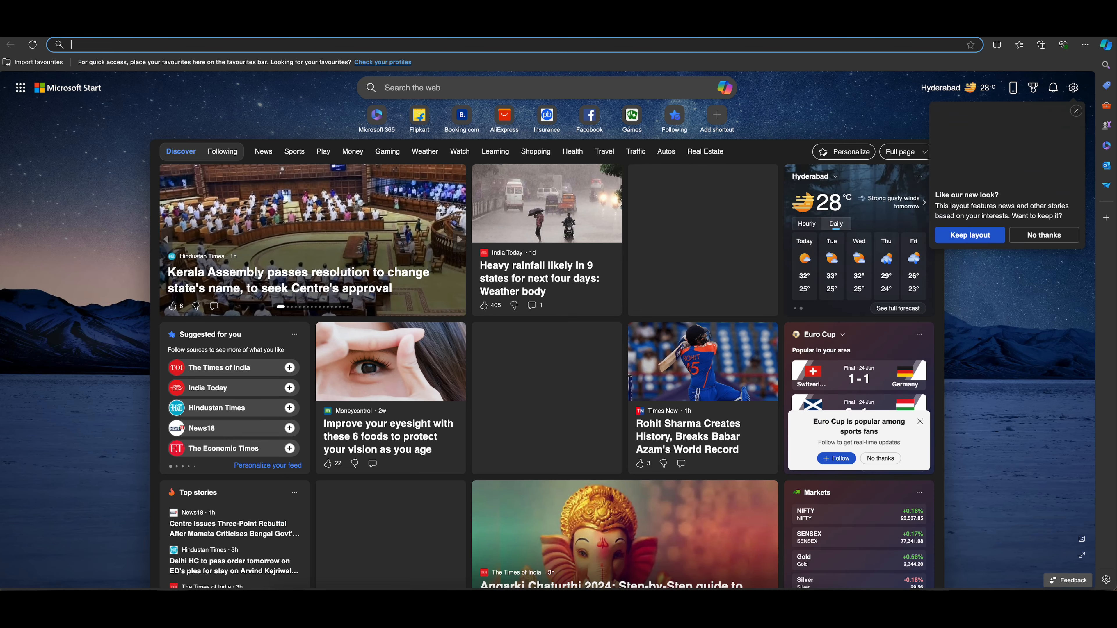
key("ctrl+v")
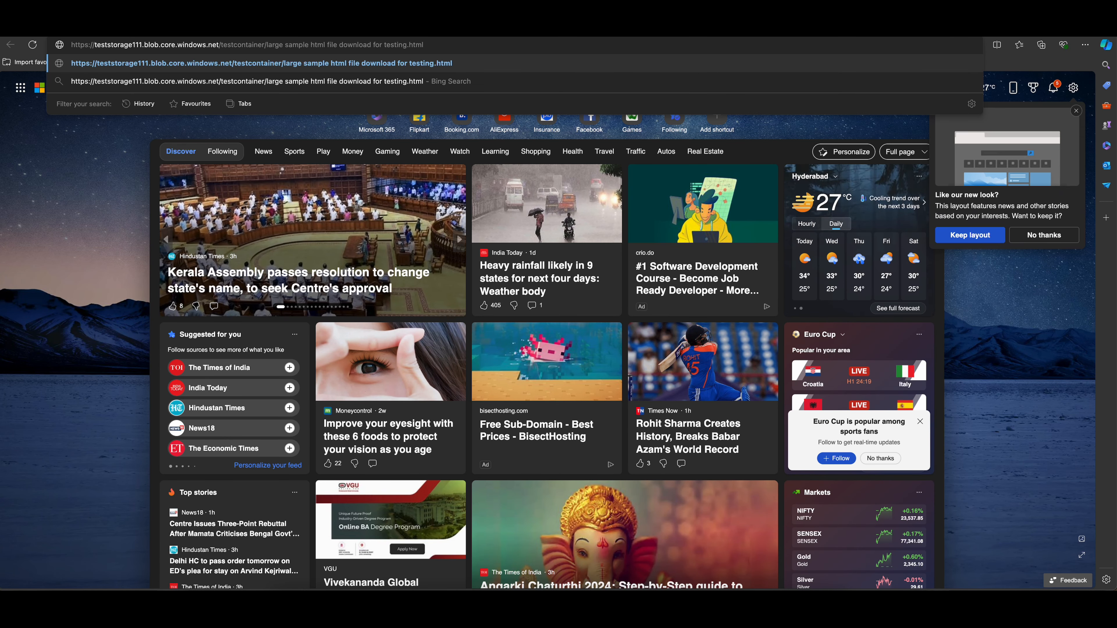
key("Return")
scroll(457, 234, "down", 10)
left_click(185, 45)
left_click(84, 31)
left_click(314, 201)
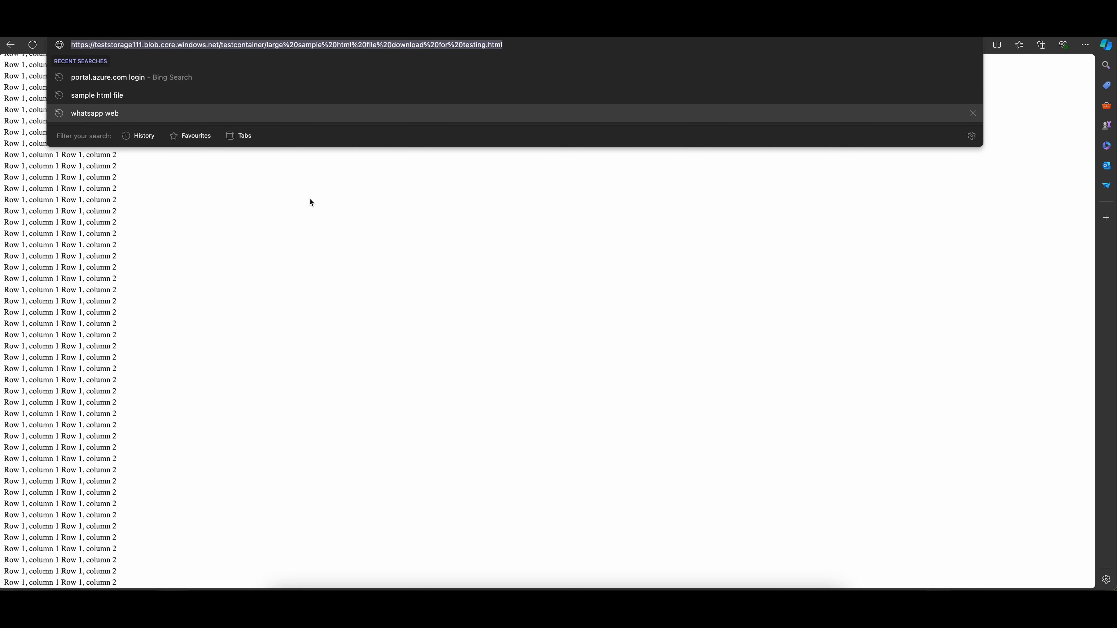
Open a new InPrivate browser window, load the copied blob URL in it and look through the hosted HTML page.
left_click(263, 179)
left_click(39, 22)
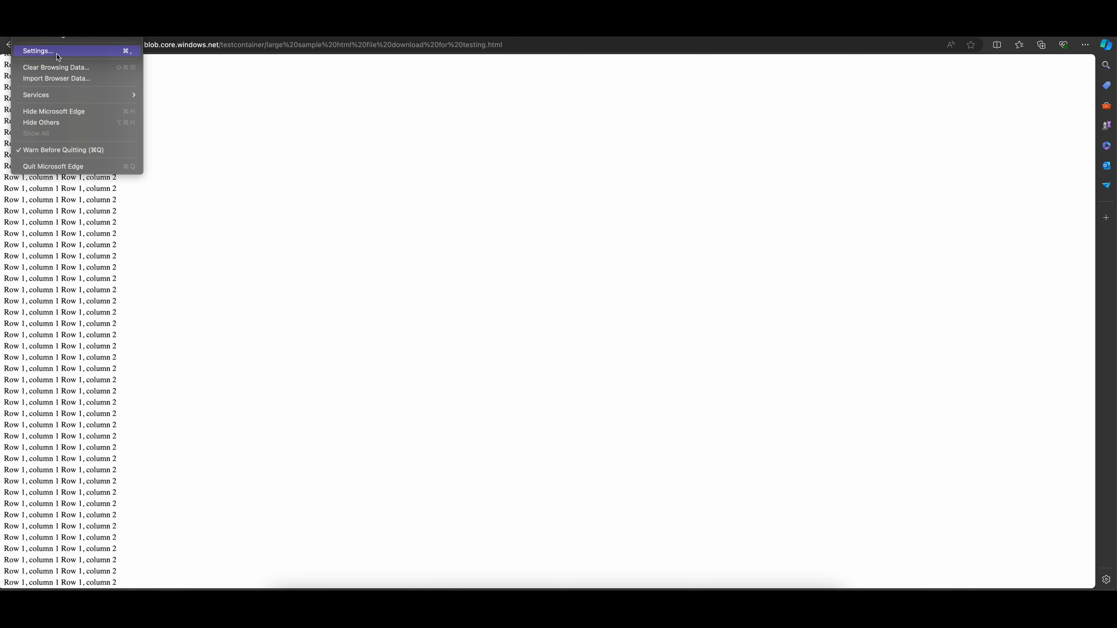
mouse_move(86, 23)
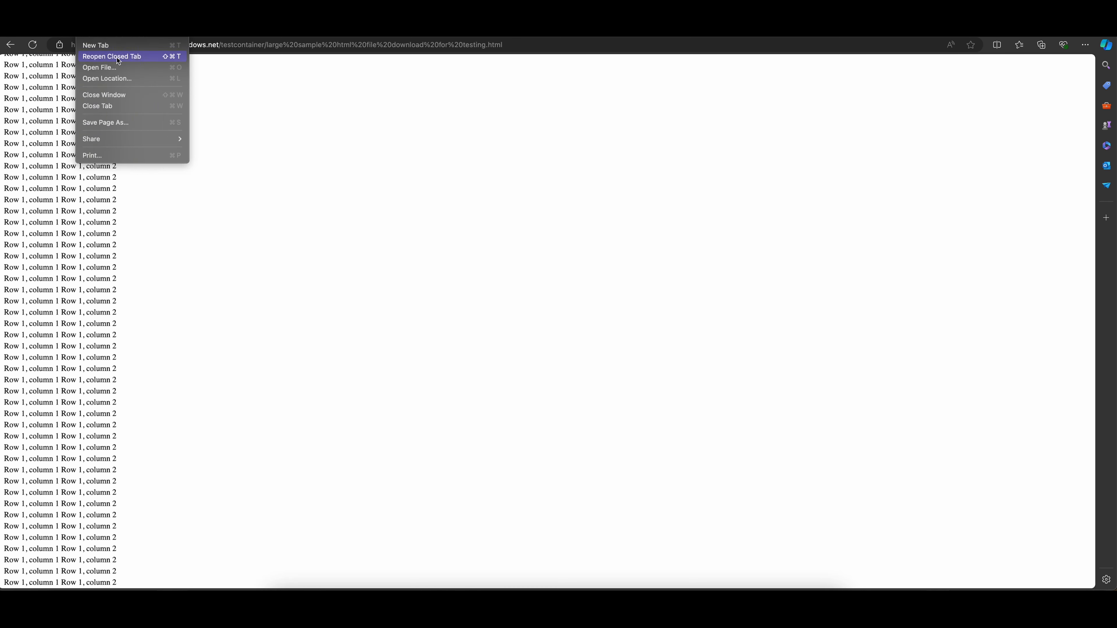
left_click(121, 39)
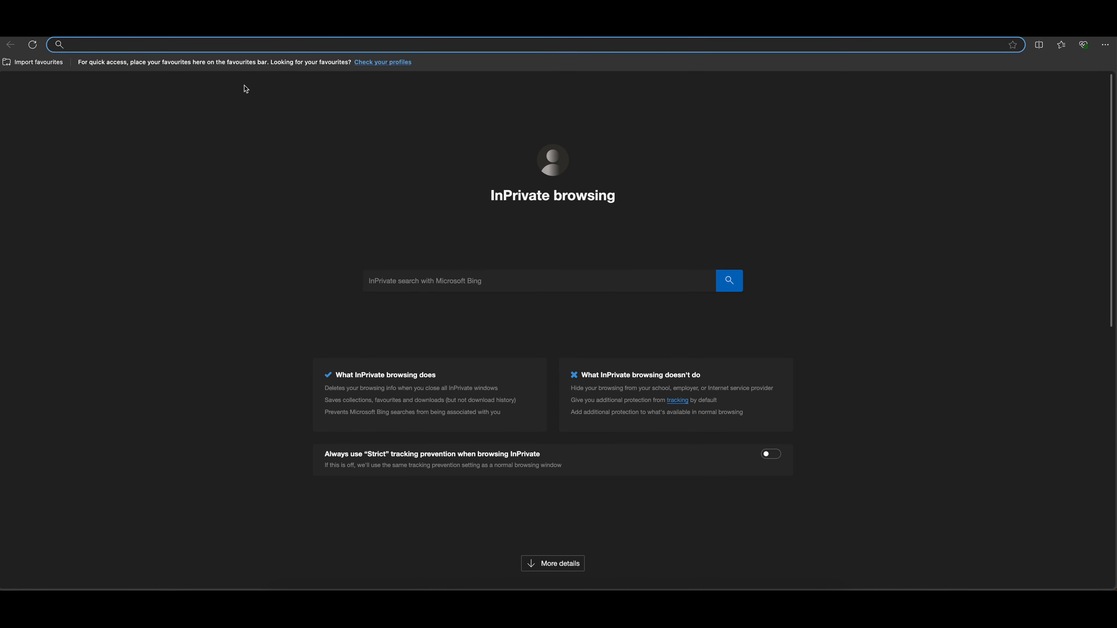
key("super+v")
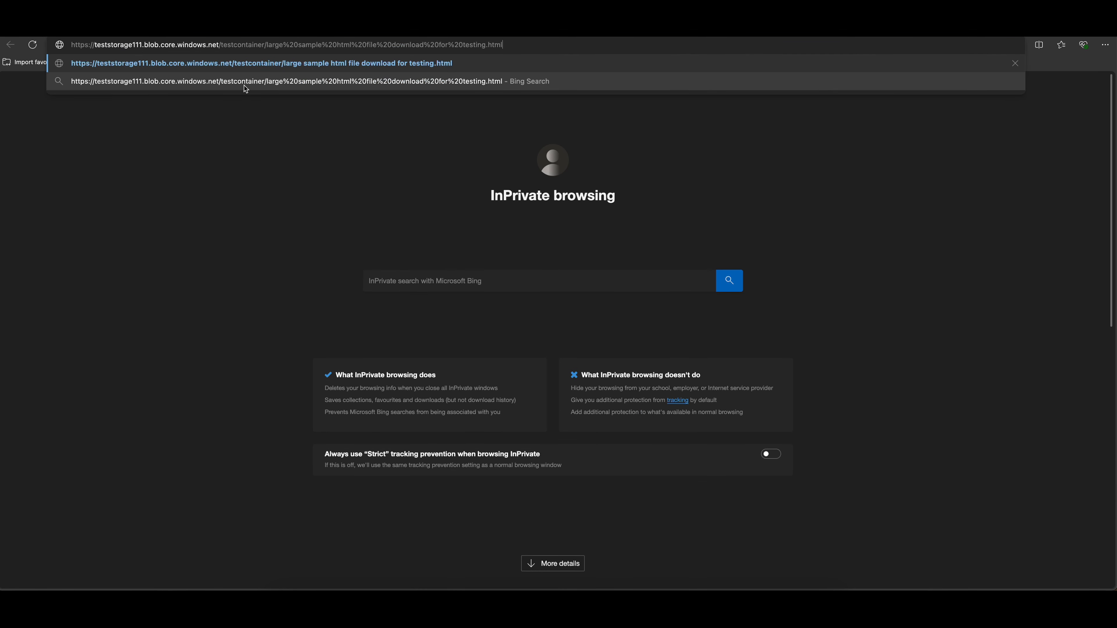
key("Return")
scroll(240, 85, "down", 15)
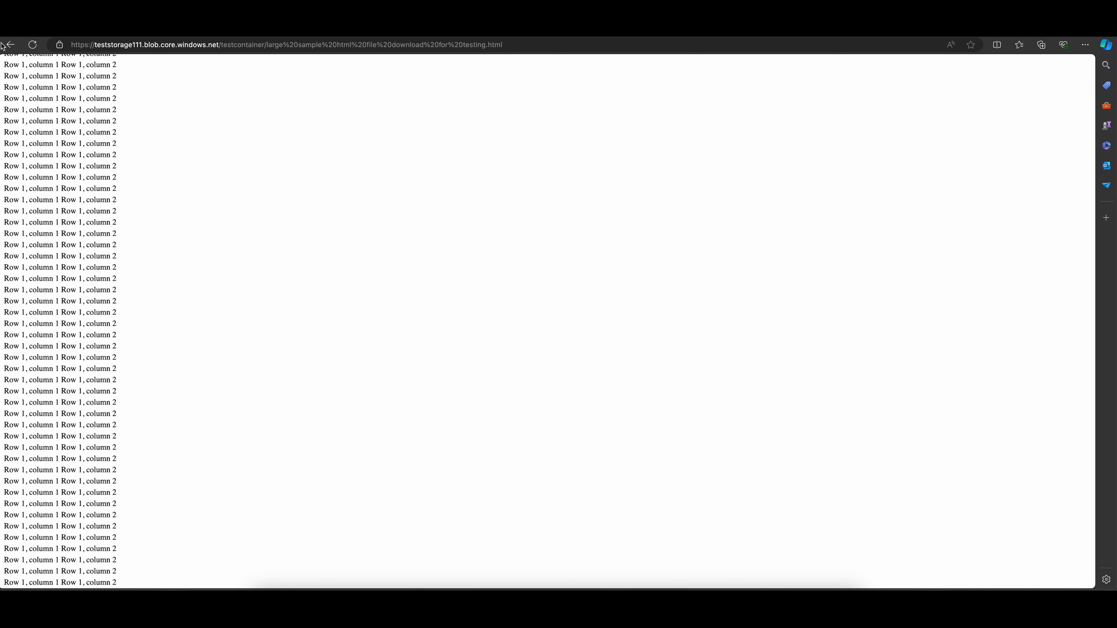
Return to the Azure portal, close the blob's properties and review testcontainer's upload options and anonymous access levels.
left_click(16, 45)
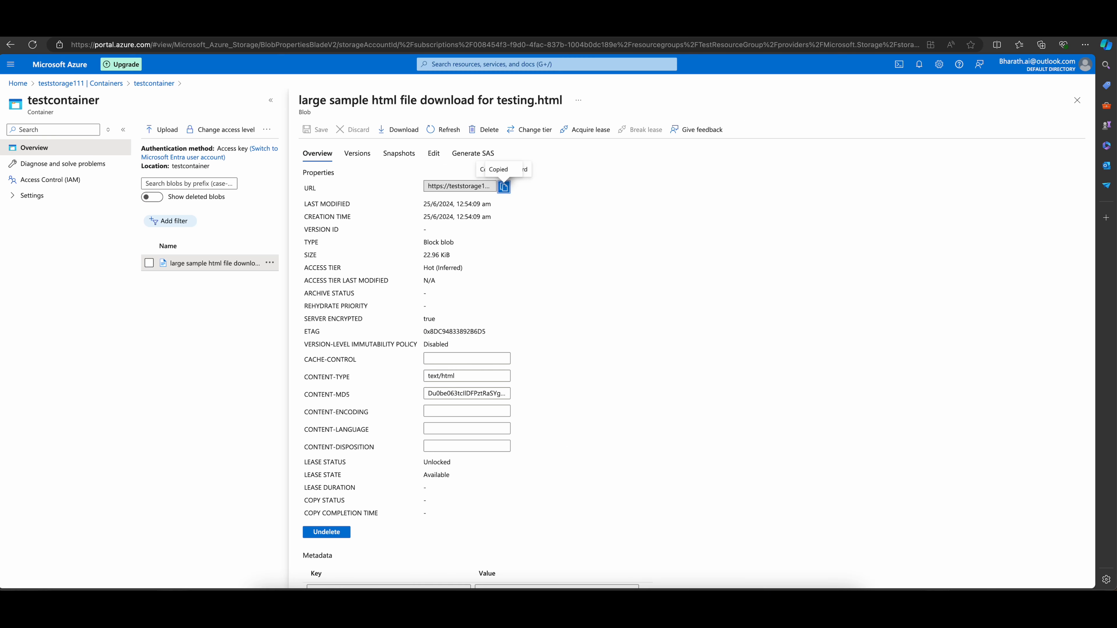
left_click(1077, 101)
left_click(161, 130)
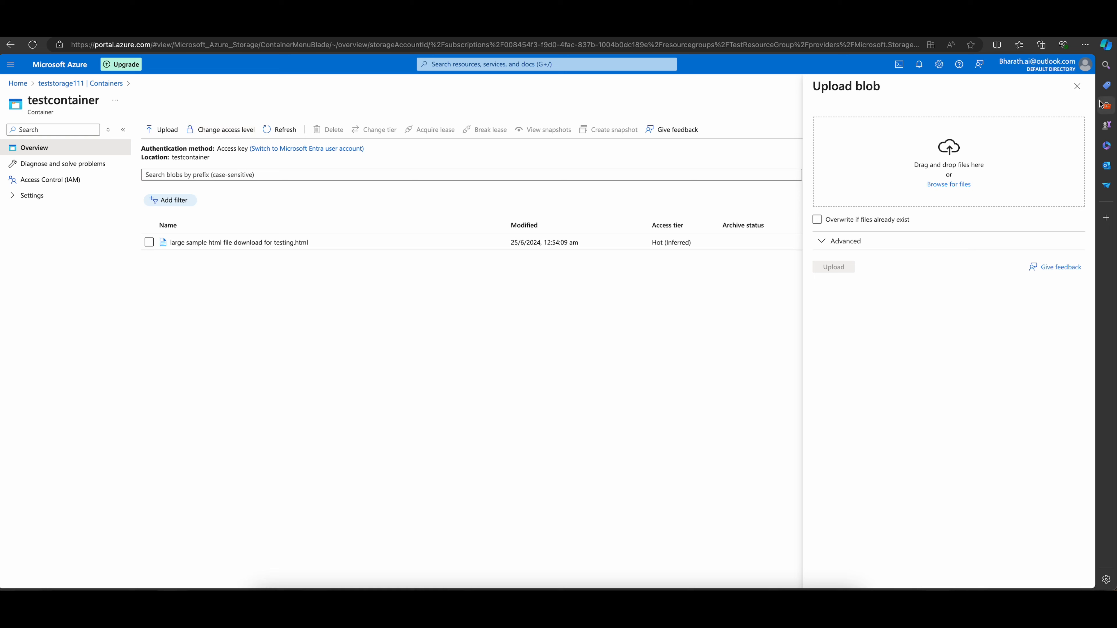
left_click(1079, 89)
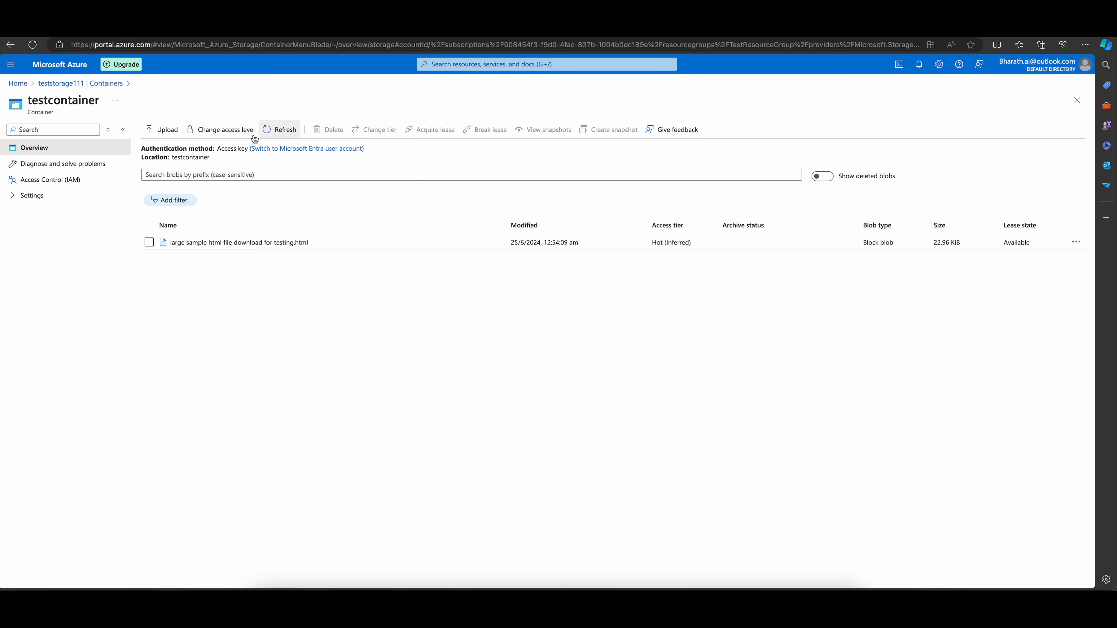
left_click(215, 131)
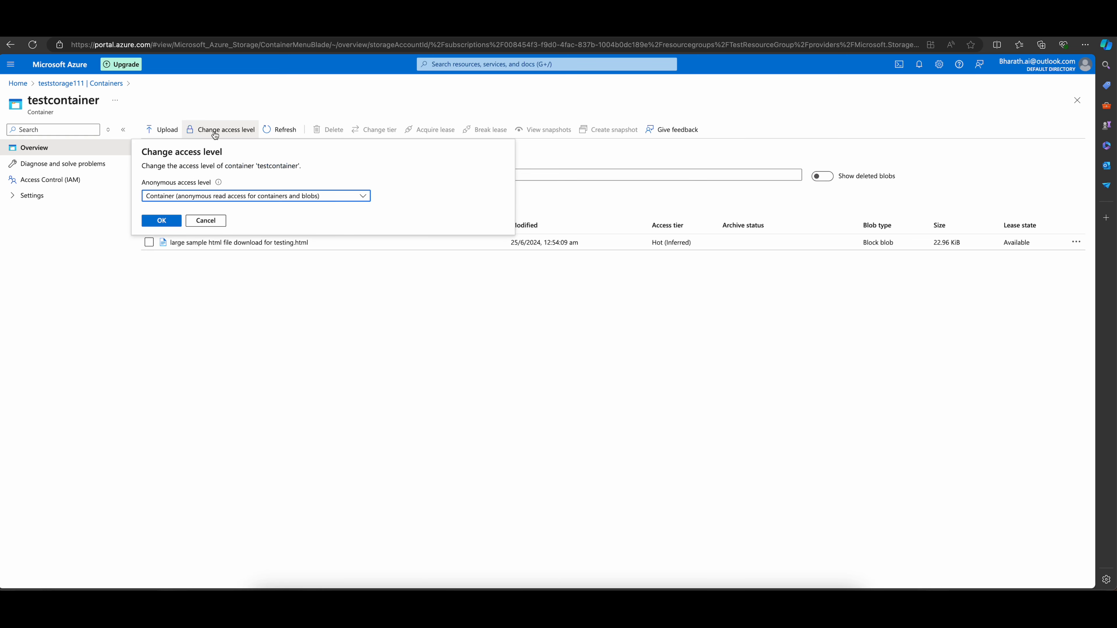
left_click(363, 198)
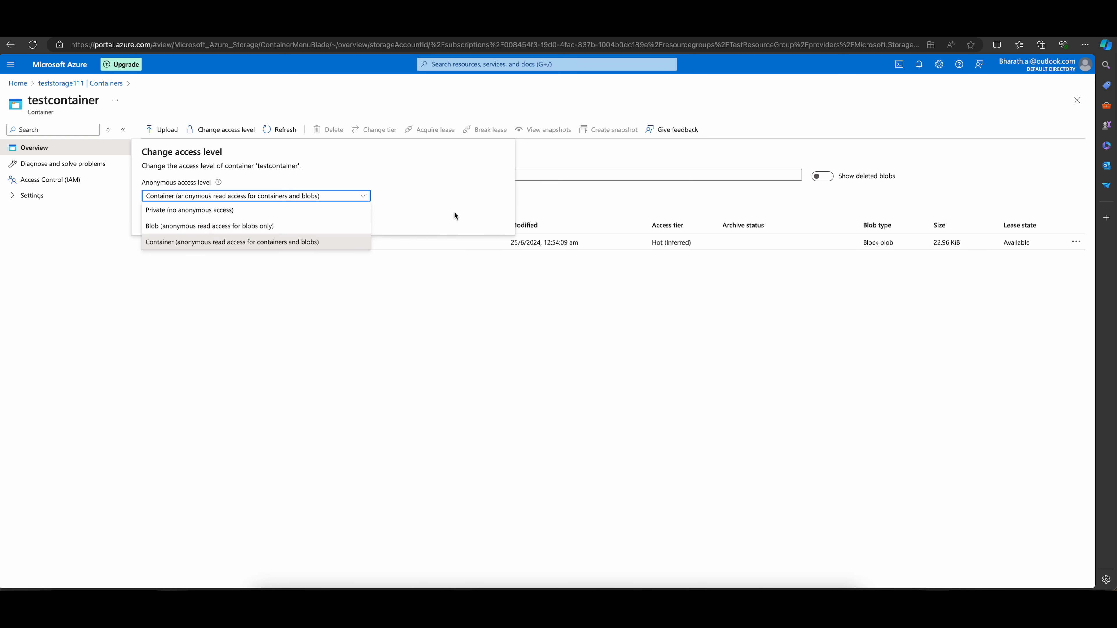
Go back through teststorage111's container list to the portal home page and open the portal menu.
left_click(64, 83)
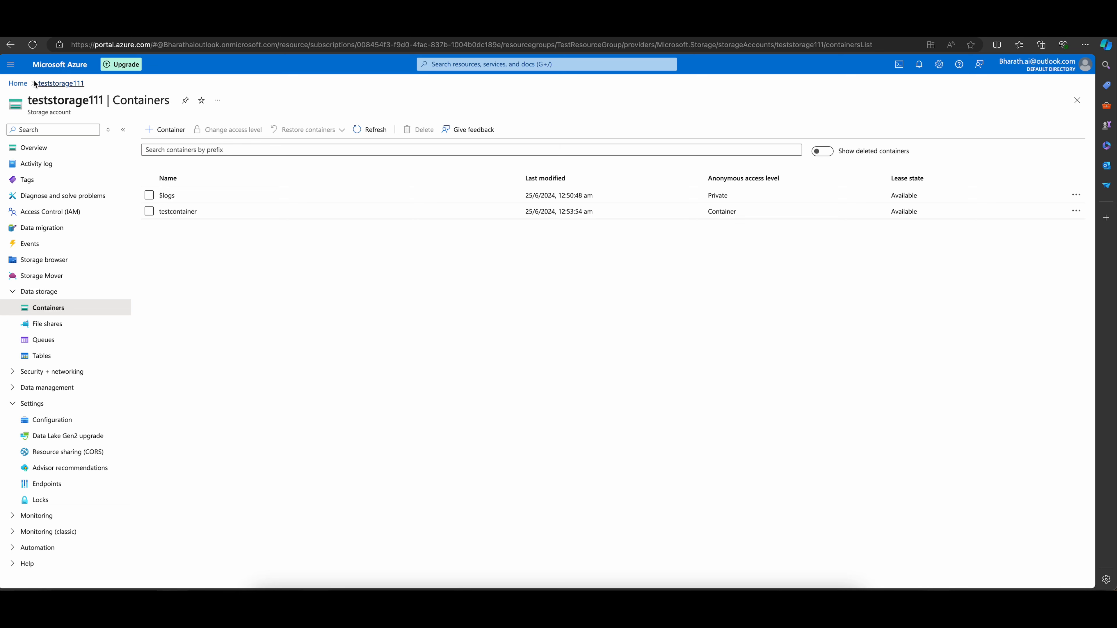
left_click(18, 83)
left_click(11, 66)
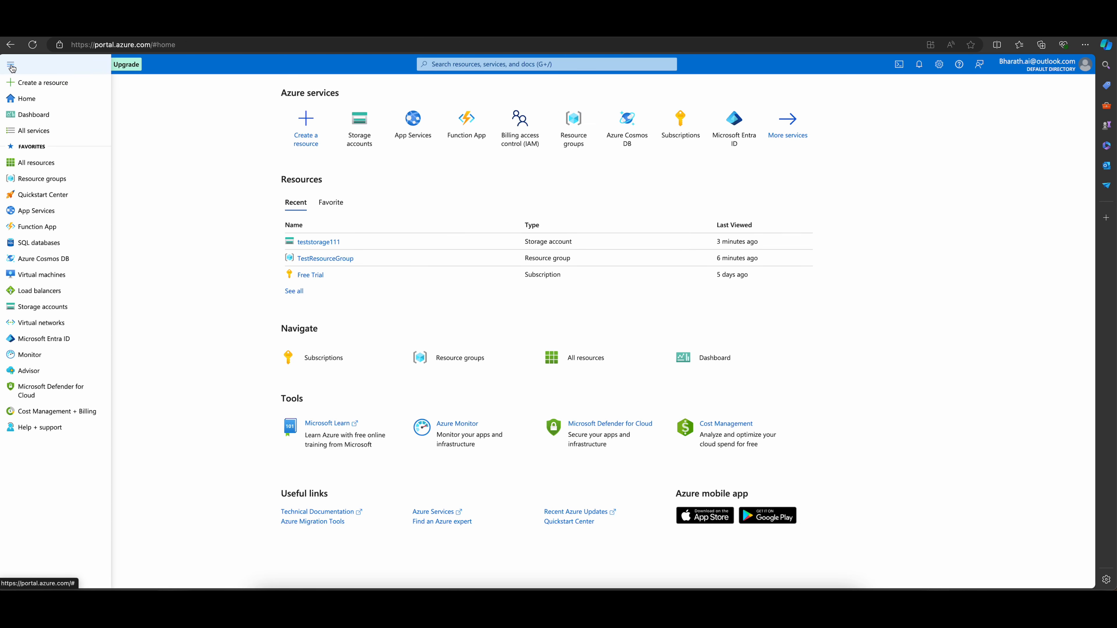